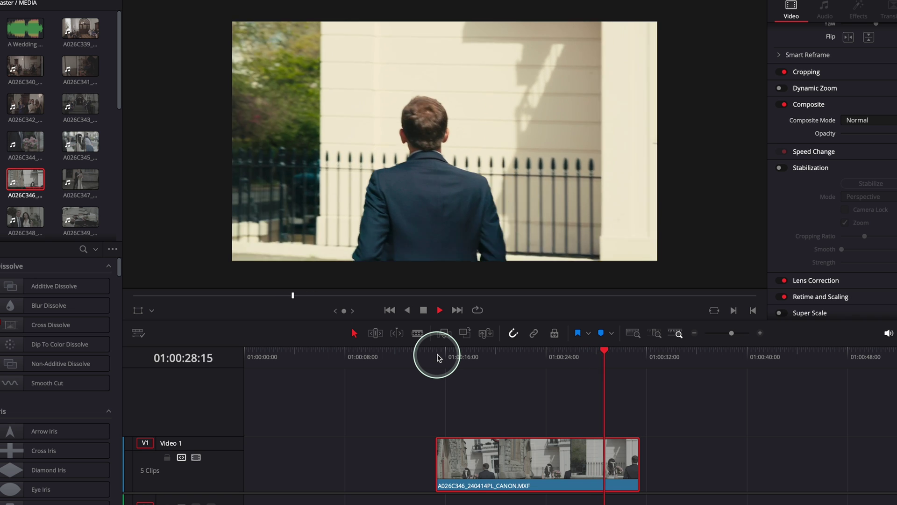
Step: Play the wedding clip from its start to see the shake and pick a cut point
{"action": "left_click", "coordinate": [437, 355]}
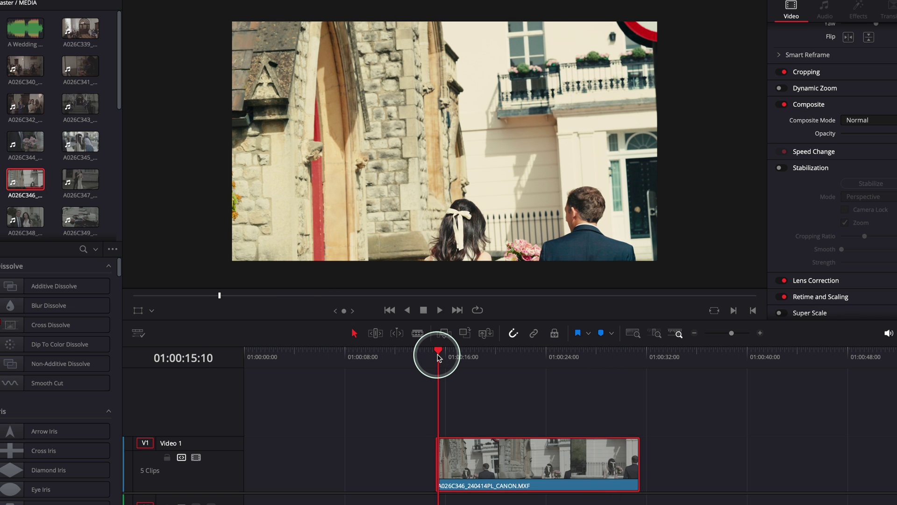
{"action": "key", "text": "space"}
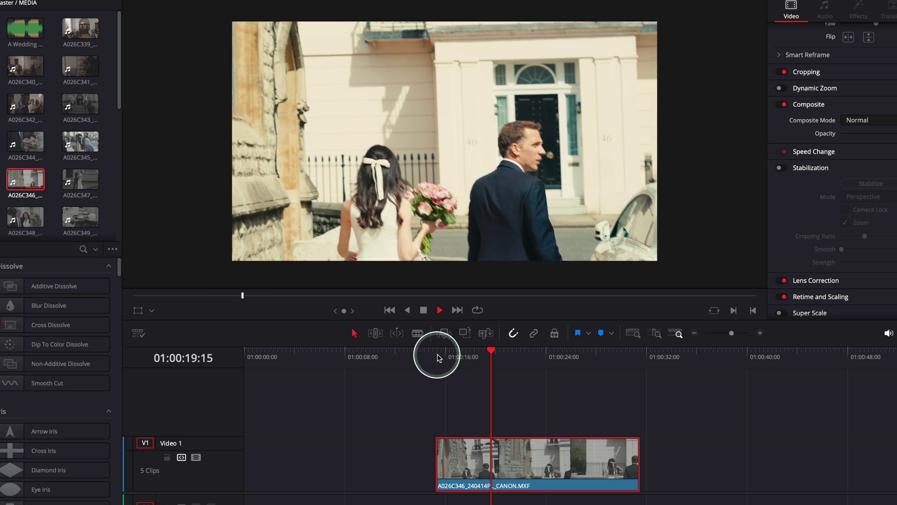
{"action": "key", "text": "space"}
{"action": "left_click_drag", "start_coordinate": [504, 363], "coordinate": [486, 332]}
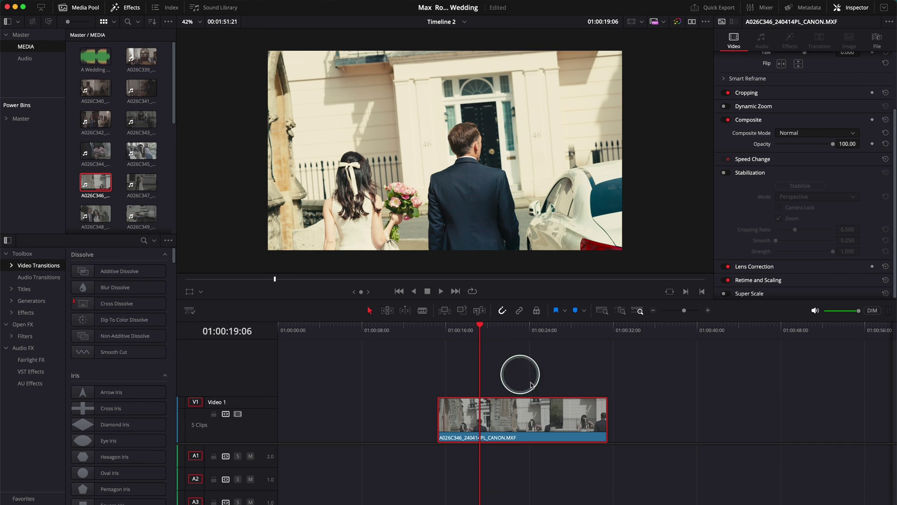
Step: Blade the clip at the current frame and move the second piece later, leaving a gap
{"action": "key", "text": "b"}
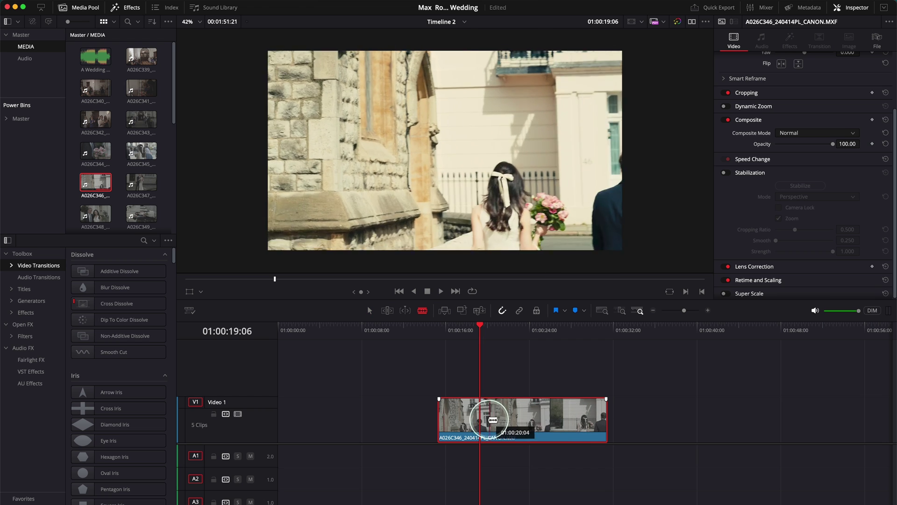
{"action": "left_click", "coordinate": [481, 420]}
{"action": "key", "text": "a"}
{"action": "left_click_drag", "start_coordinate": [499, 416], "coordinate": [594, 415]}
Step: Select the first piece and play it back from near its start
{"action": "left_click", "coordinate": [461, 415]}
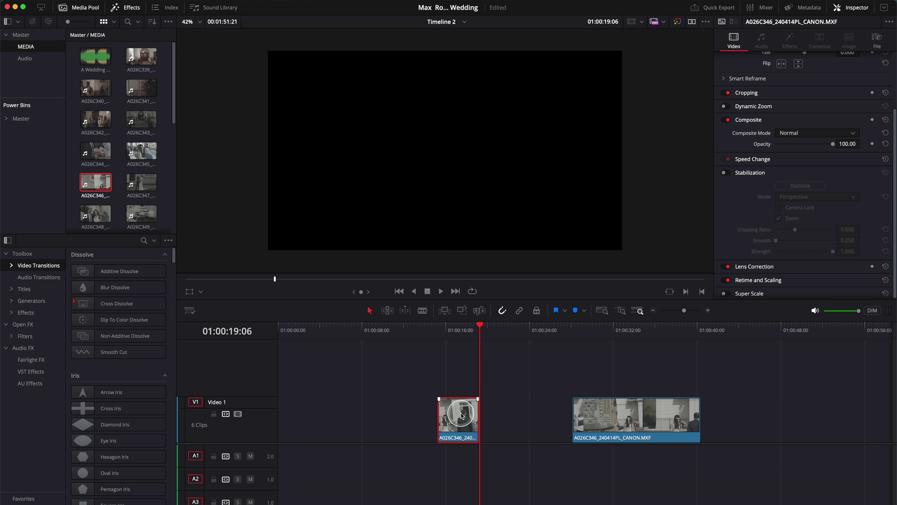
{"action": "left_click", "coordinate": [450, 334]}
{"action": "key", "text": "space"}
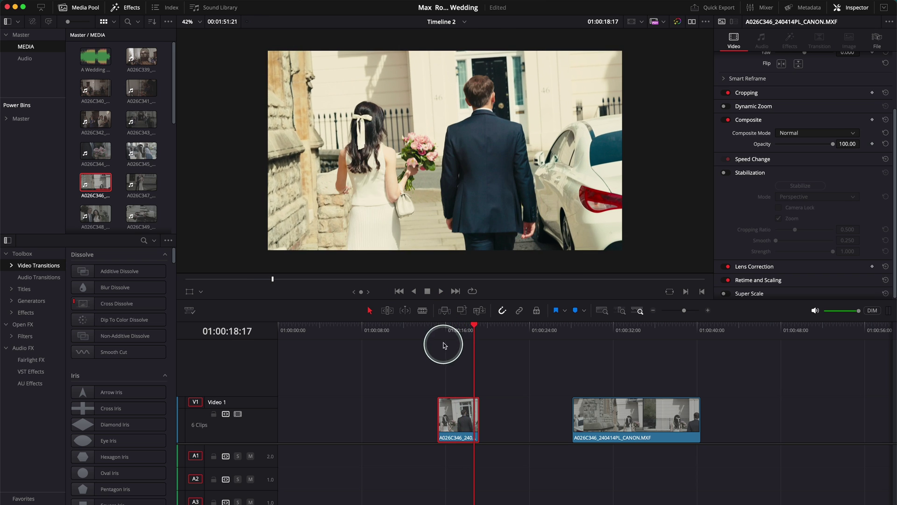
{"action": "mouse_move", "coordinate": [444, 345]}
{"action": "left_mouse_down"}
{"action": "mouse_move", "coordinate": [453, 337]}
{"action": "mouse_move", "coordinate": [455, 350]}
{"action": "left_mouse_up"}
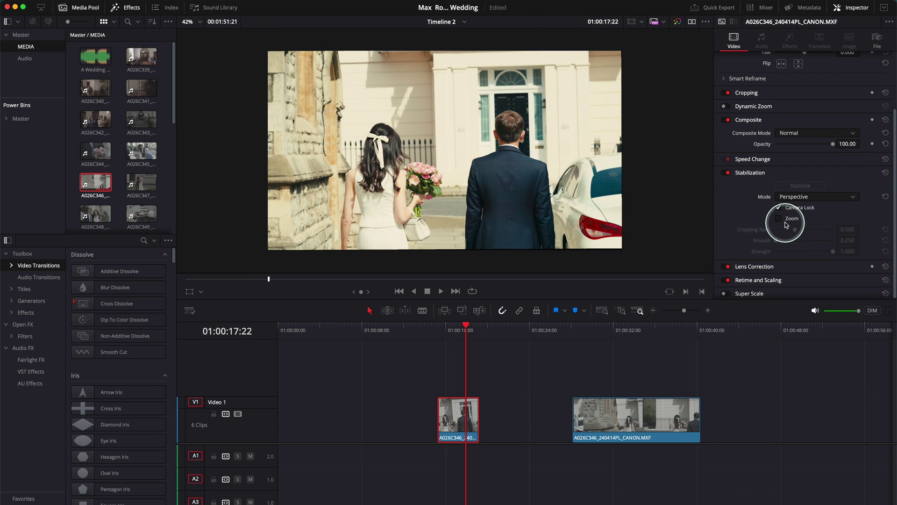
Step: Enable Zoom in the first piece's stabilization and play back the result
{"action": "left_click", "coordinate": [785, 222]}
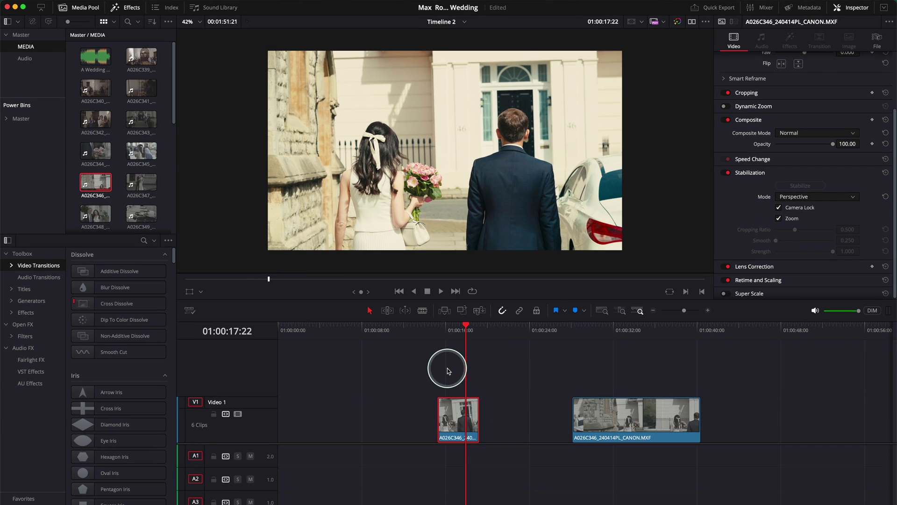
{"action": "left_click", "coordinate": [444, 328]}
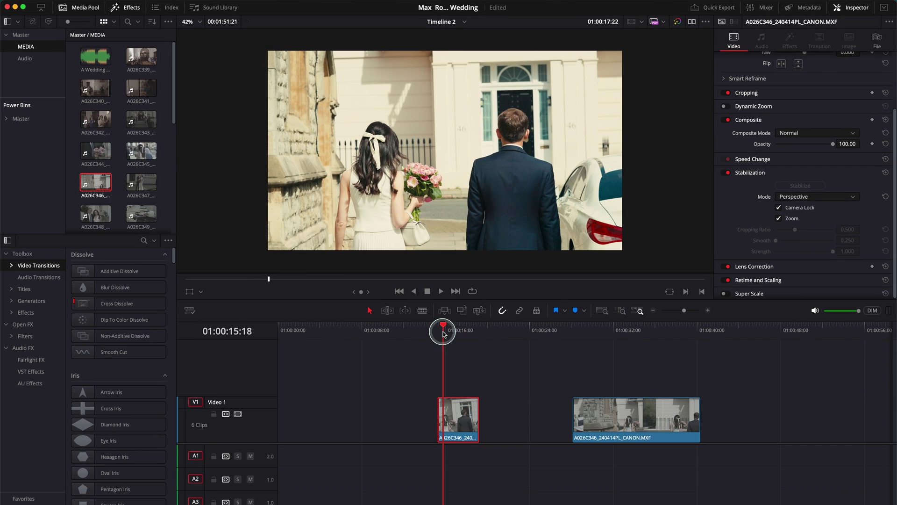
{"action": "key", "text": "space"}
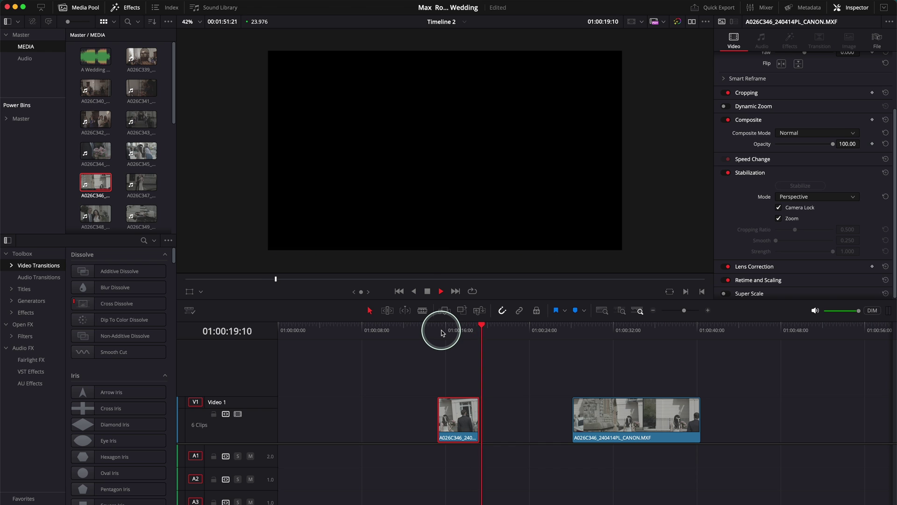
Step: Turn off Camera Lock so the Smooth and Strength settings become adjustable
{"action": "left_click", "coordinate": [439, 329]}
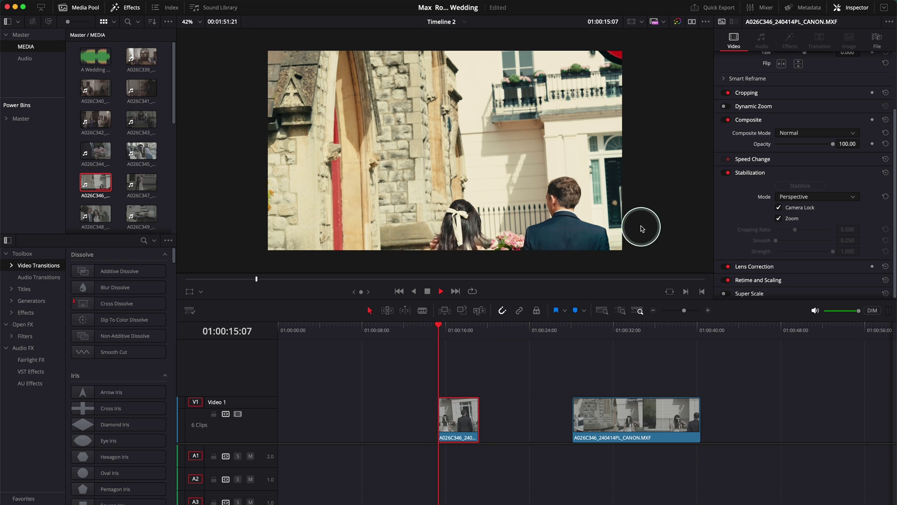
{"action": "left_click", "coordinate": [779, 209]}
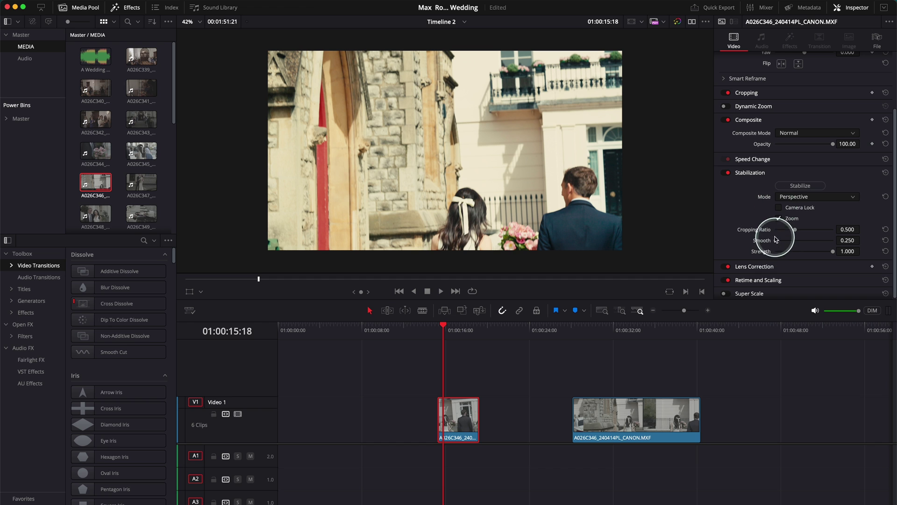
{"action": "left_click_drag", "start_coordinate": [443, 326], "coordinate": [445, 326]}
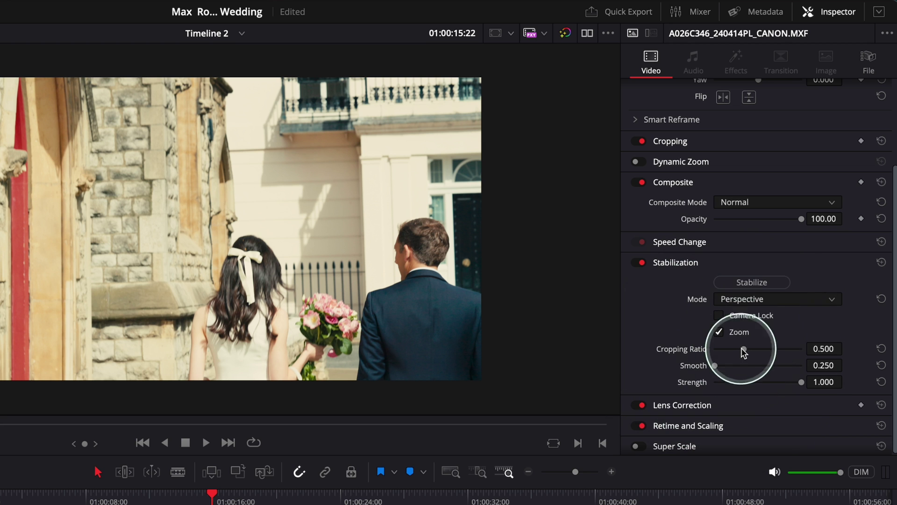
Step: Set Cropping Ratio 0.531, Smooth 0.542 and Strength 0.176, then run Stabilize
{"action": "left_click_drag", "start_coordinate": [746, 350], "coordinate": [770, 370]}
{"action": "left_click", "coordinate": [784, 385]}
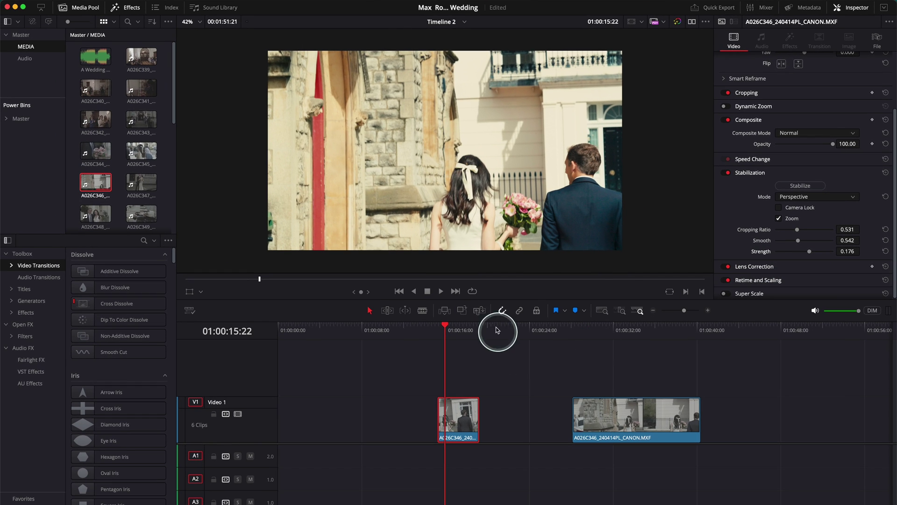
{"action": "left_click", "coordinate": [797, 186]}
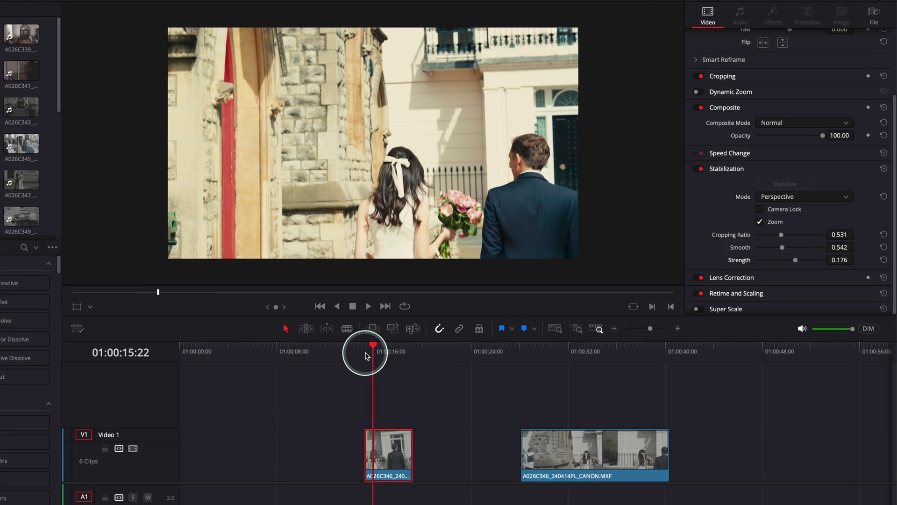
Step: Review the stabilized piece, then switch to Similarity mode and play it to compare
{"action": "left_click", "coordinate": [440, 328]}
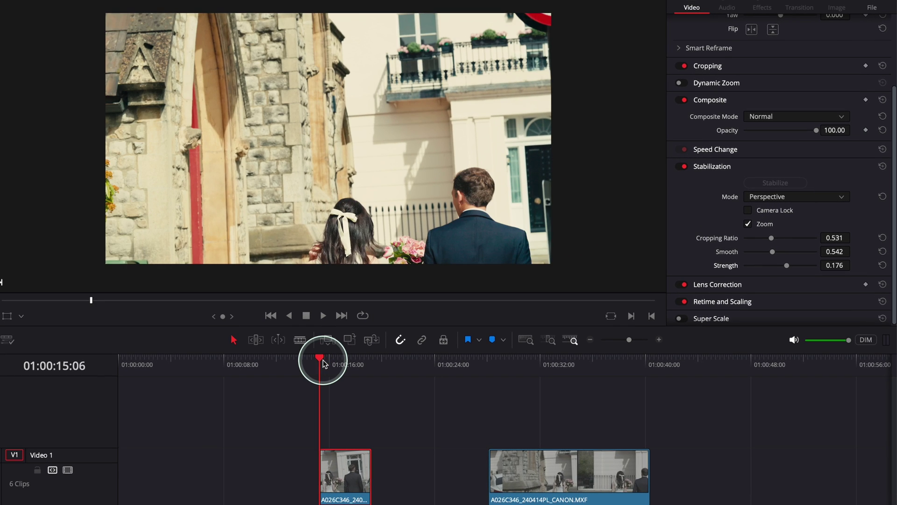
{"action": "key", "text": "space"}
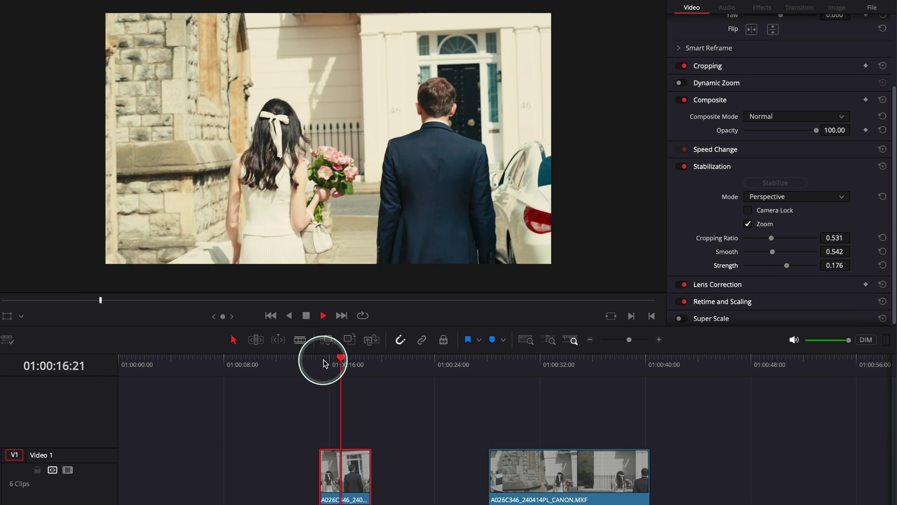
{"action": "key", "text": "space"}
{"action": "left_click", "coordinate": [771, 197]}
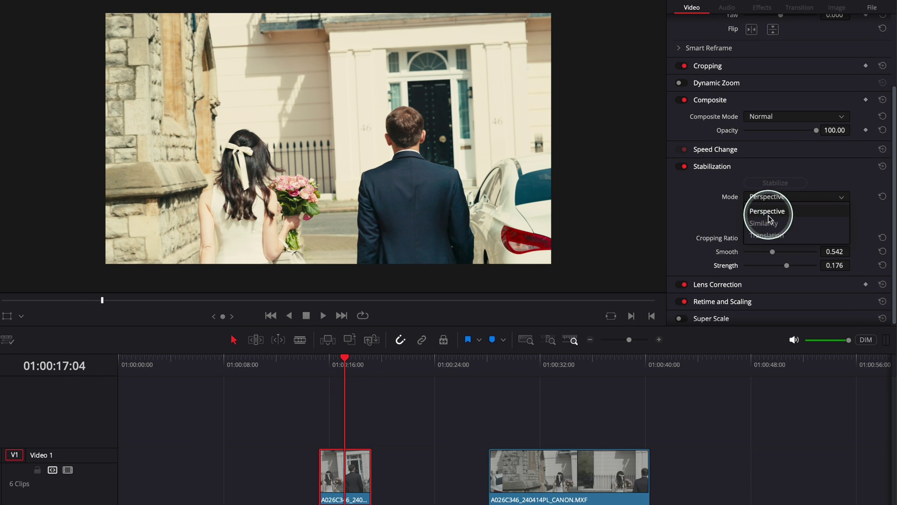
{"action": "left_click", "coordinate": [767, 223]}
{"action": "left_click", "coordinate": [326, 366]}
{"action": "key", "text": "space"}
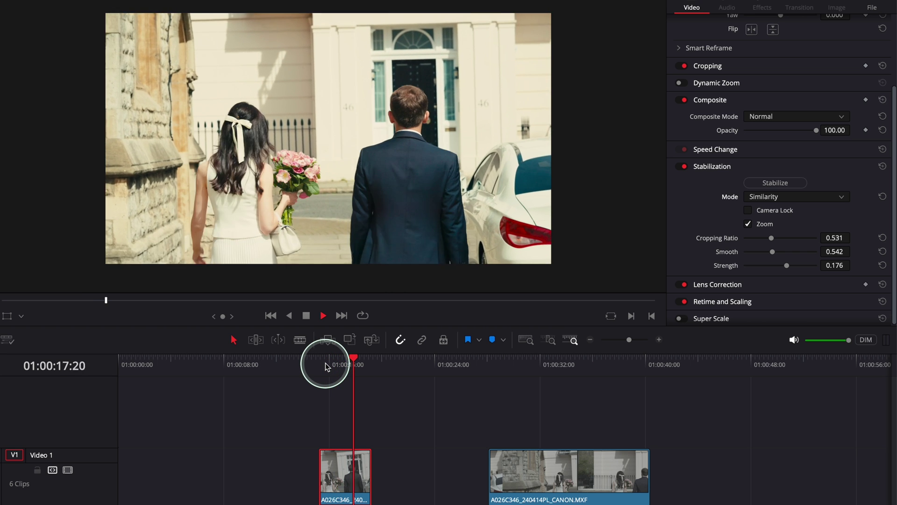
{"action": "key", "text": "space"}
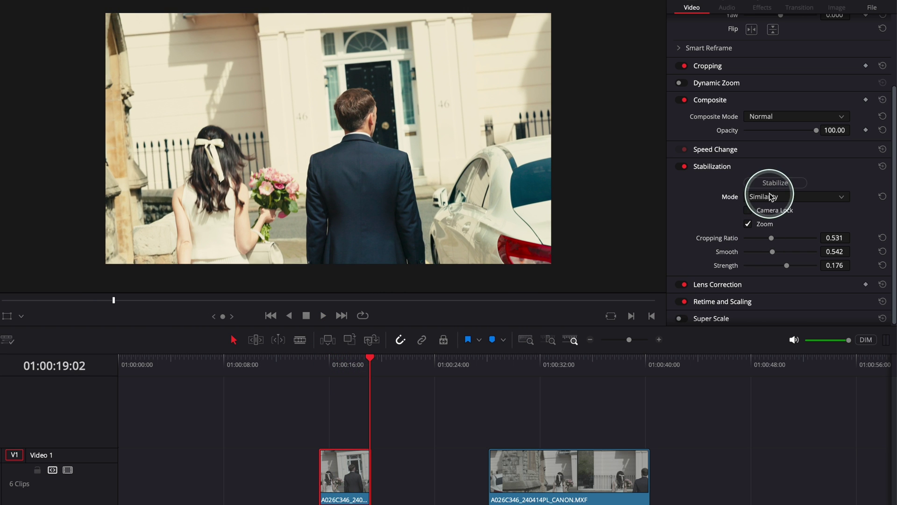
Step: Re-stabilize in Translation mode, review playback, and start raising the Smooth amount
{"action": "left_click", "coordinate": [767, 235]}
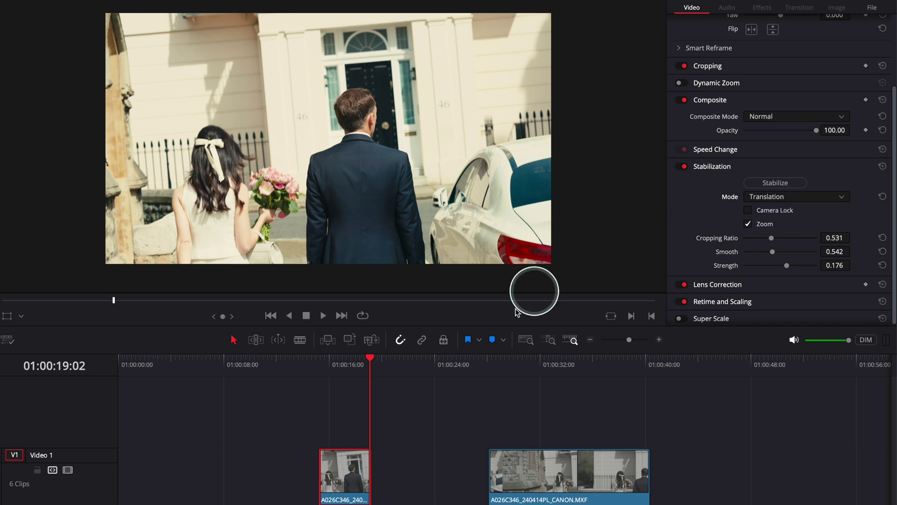
{"action": "left_click", "coordinate": [342, 367]}
{"action": "left_click", "coordinate": [779, 183]}
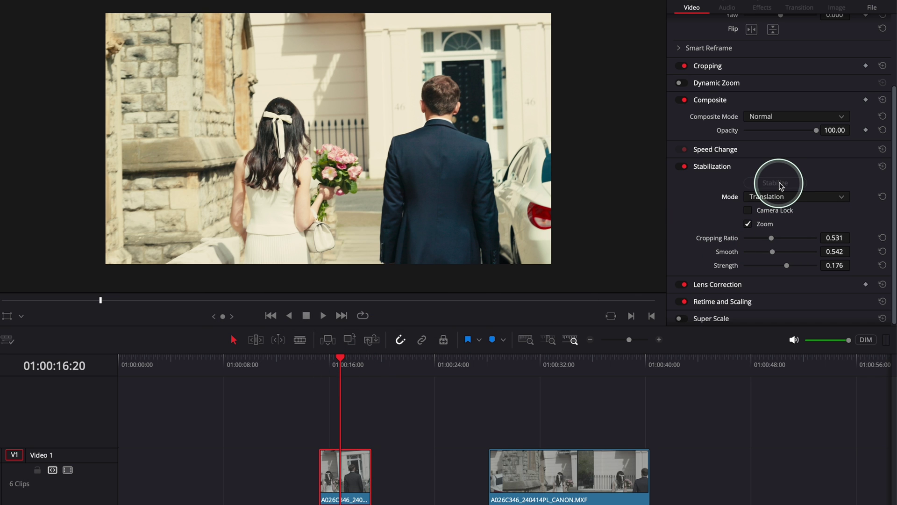
{"action": "left_click", "coordinate": [447, 408]}
{"action": "left_click", "coordinate": [320, 365]}
{"action": "key", "text": "space"}
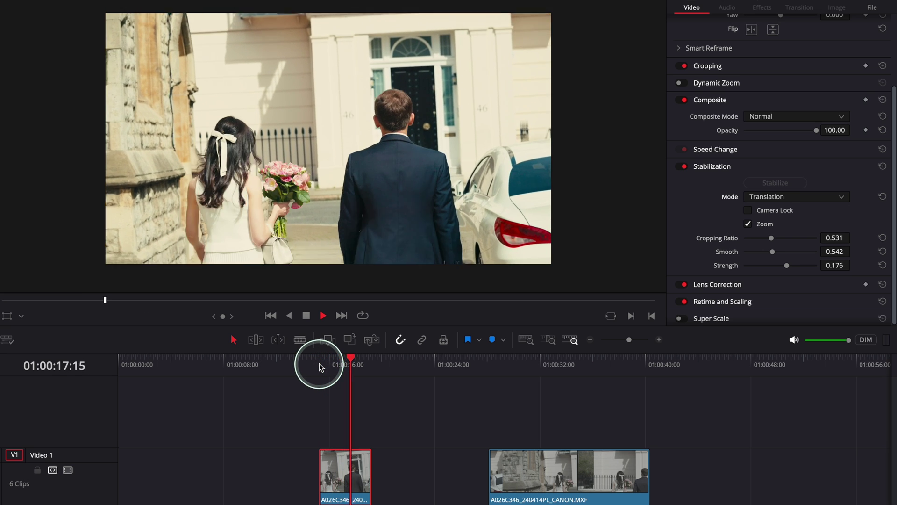
{"action": "left_click", "coordinate": [327, 365]}
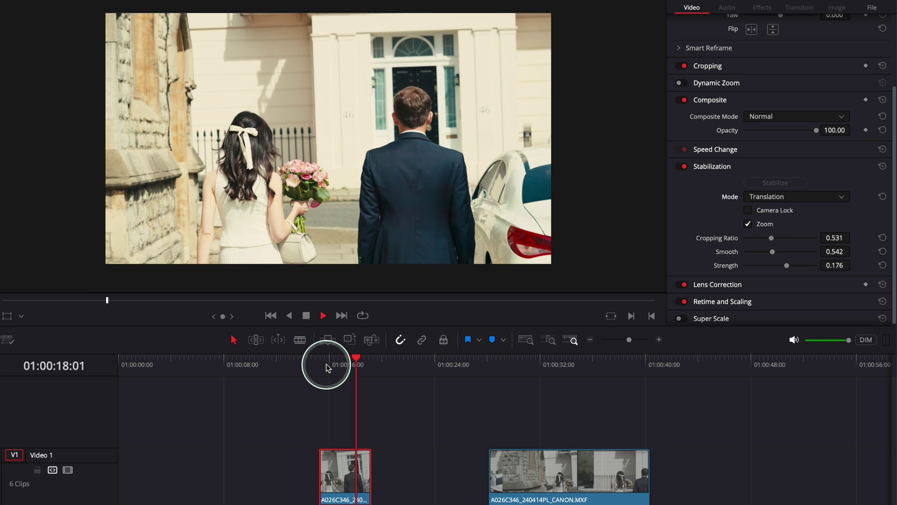
{"action": "key", "text": "space"}
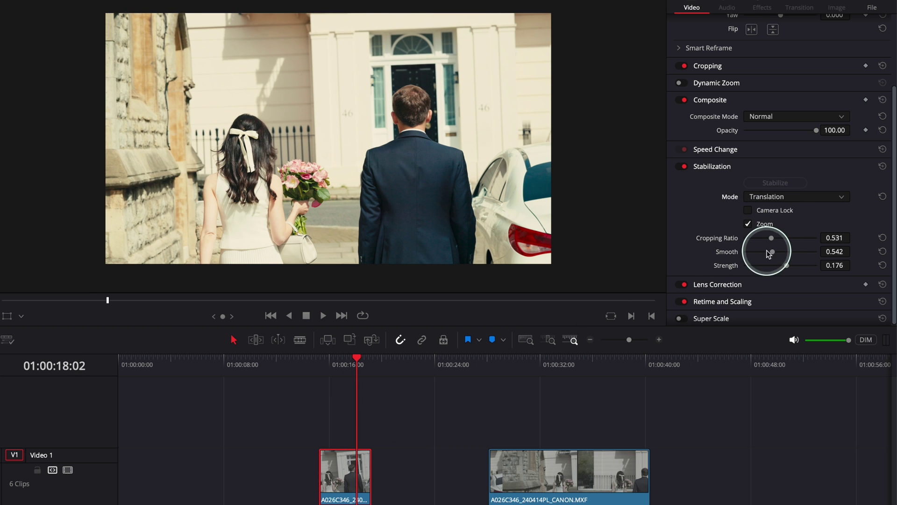
{"action": "left_click_drag", "start_coordinate": [771, 252], "coordinate": [775, 256]}
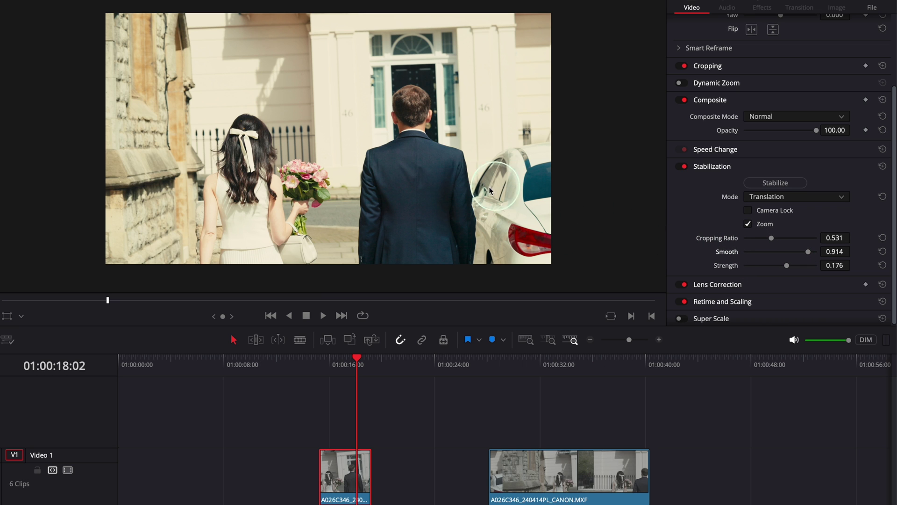
Step: Re-run Stabilize with Smooth 0.914 and review playback from 01:00:16:00
{"action": "left_click", "coordinate": [330, 364]}
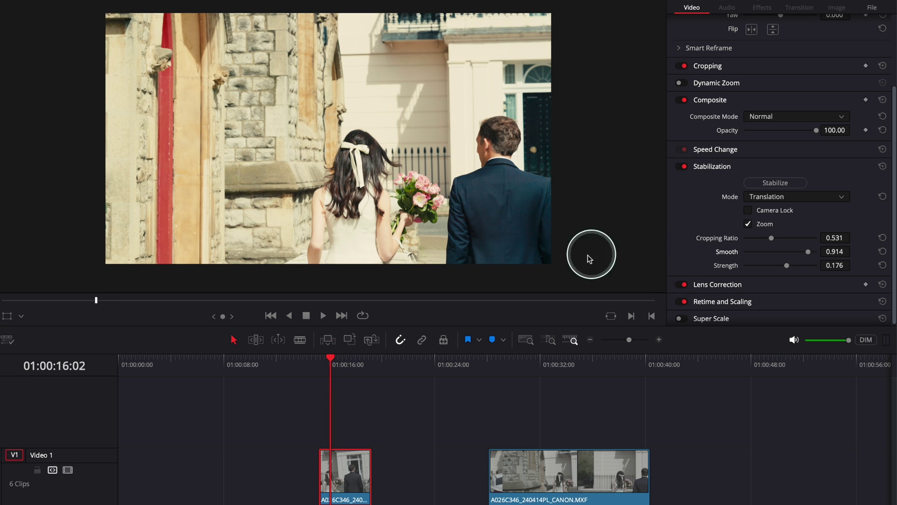
{"action": "left_click", "coordinate": [767, 184]}
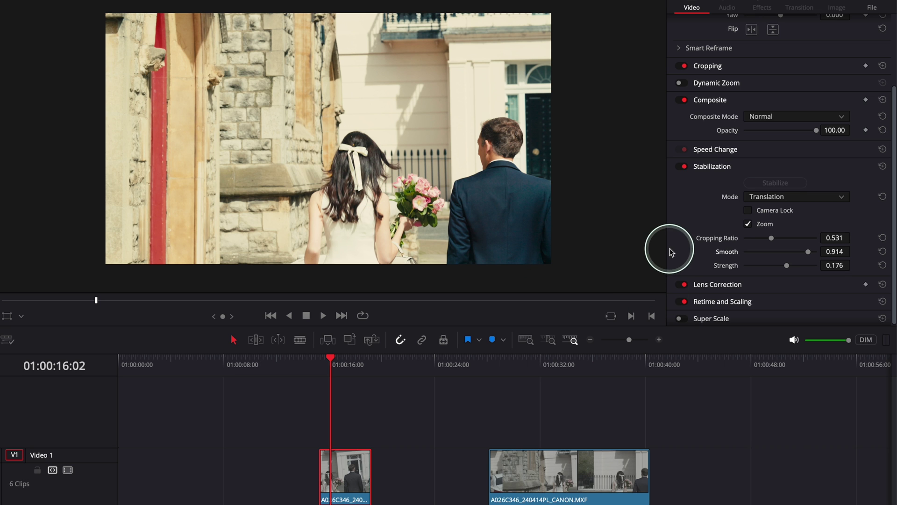
{"action": "left_click", "coordinate": [330, 362]}
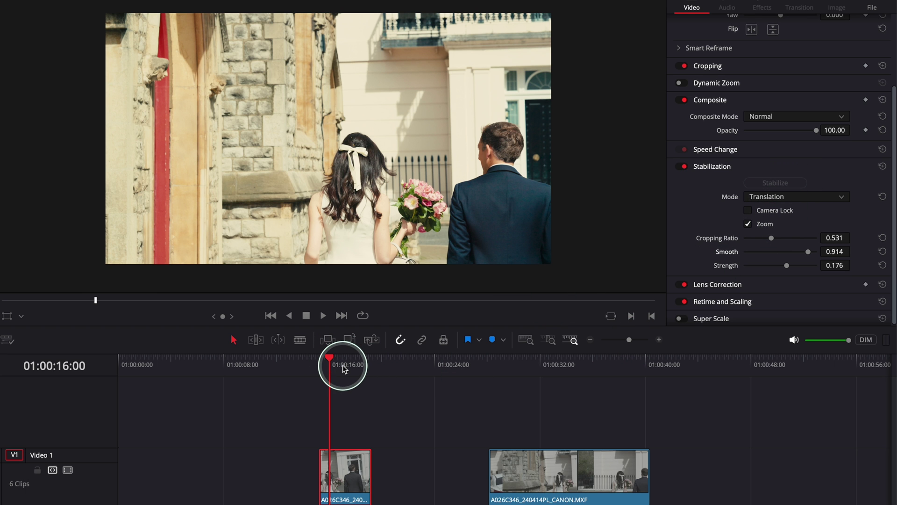
{"action": "key", "text": "space"}
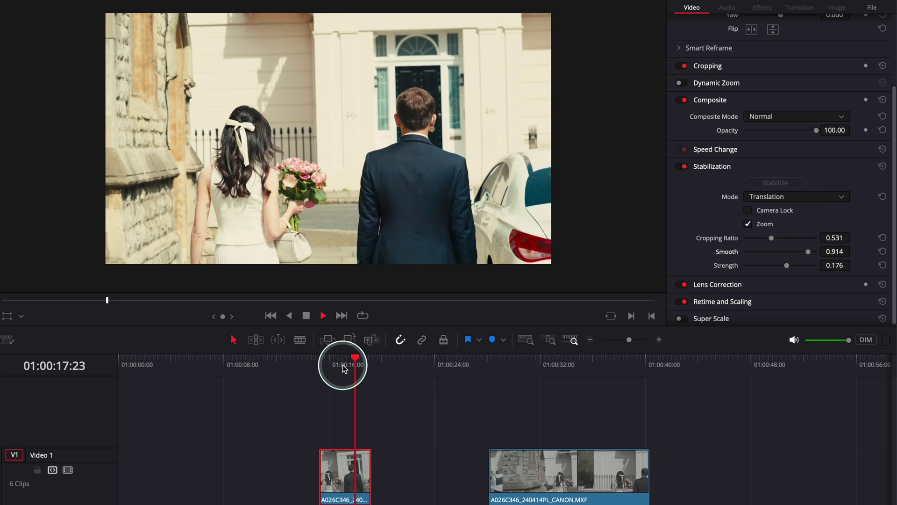
{"action": "key", "text": "space"}
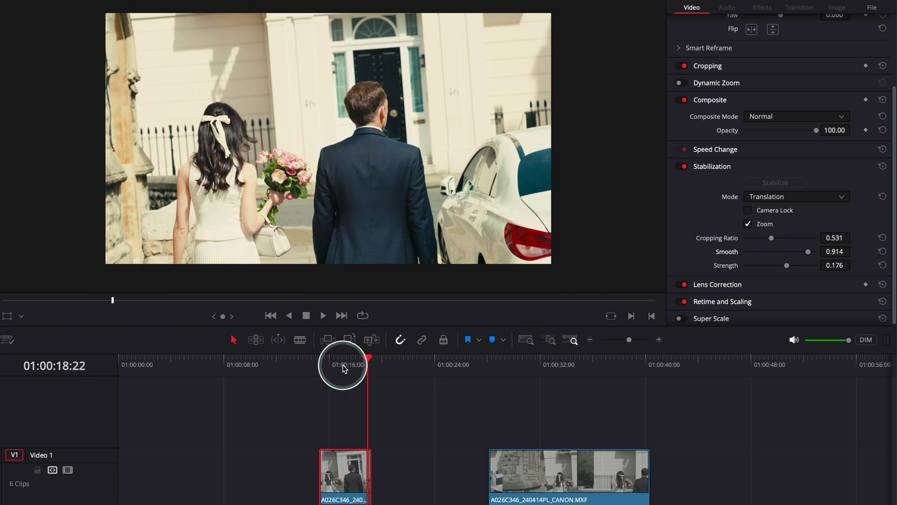
{"action": "left_click", "coordinate": [787, 199]}
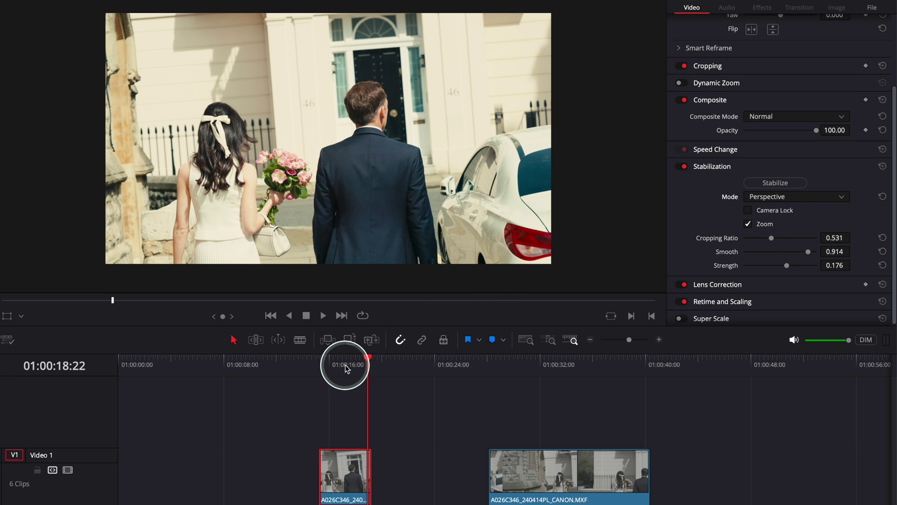
Step: Re-run Perspective stabilization, review it from the clip's first frames, and turn Camera Lock on
{"action": "left_click_drag", "start_coordinate": [344, 365], "coordinate": [339, 368]}
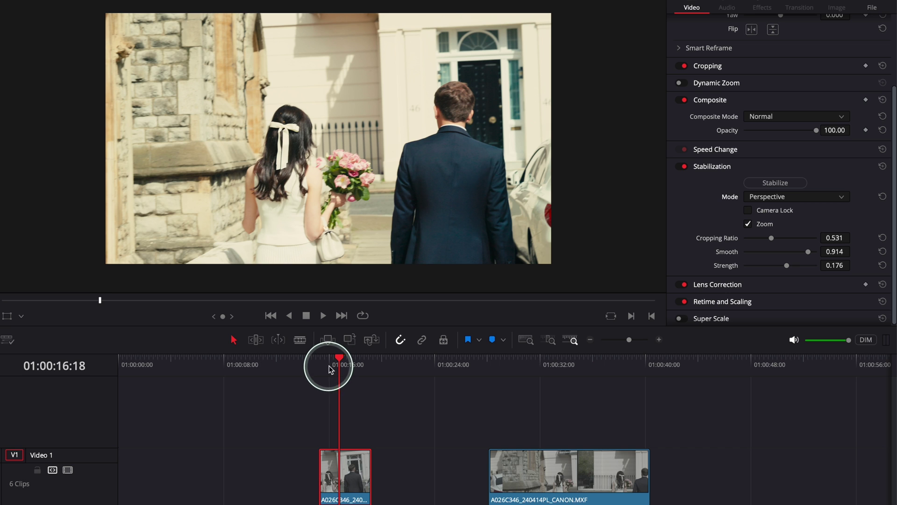
{"action": "left_click_drag", "start_coordinate": [329, 370], "coordinate": [333, 366]}
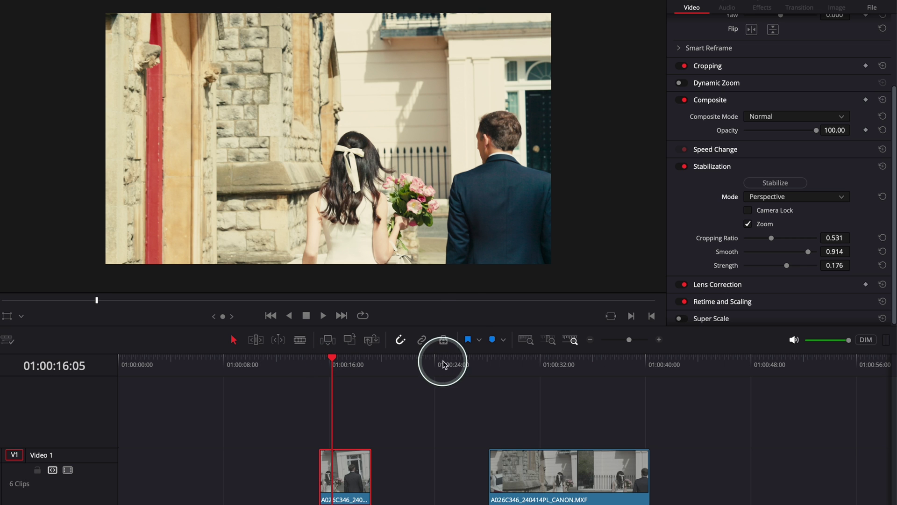
{"action": "left_click", "coordinate": [774, 183]}
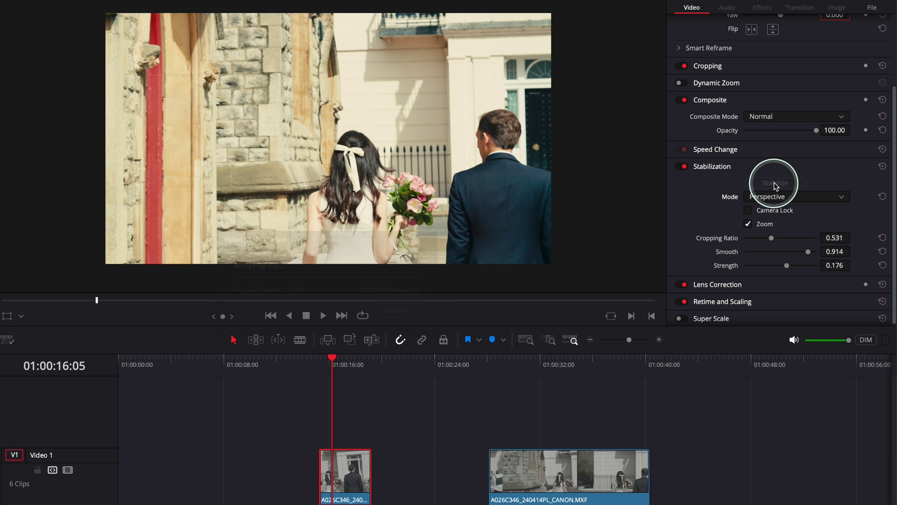
{"action": "left_click_drag", "start_coordinate": [332, 369], "coordinate": [330, 364]}
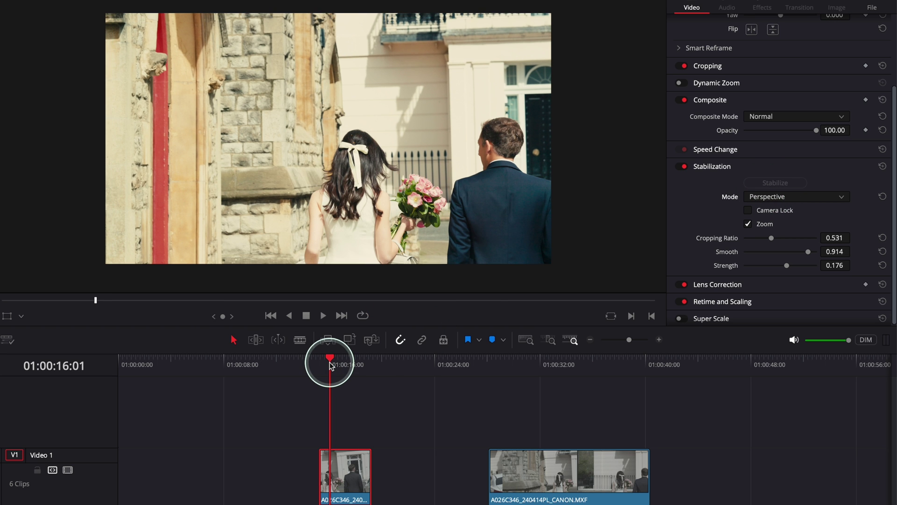
{"action": "key", "text": "space"}
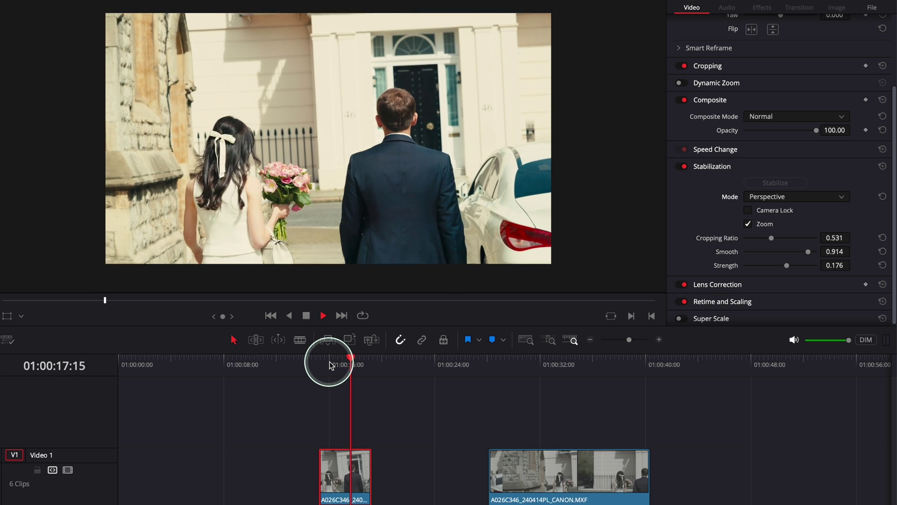
{"action": "key", "text": "space"}
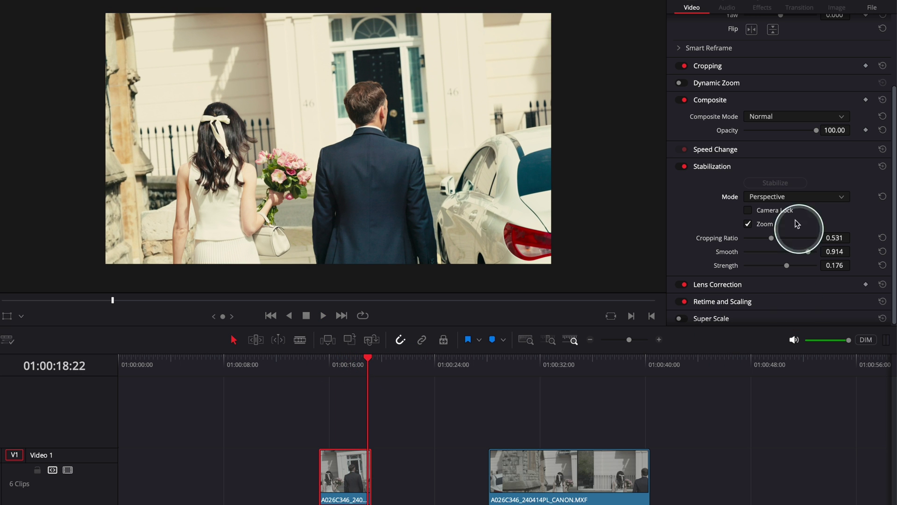
{"action": "left_click", "coordinate": [748, 211]}
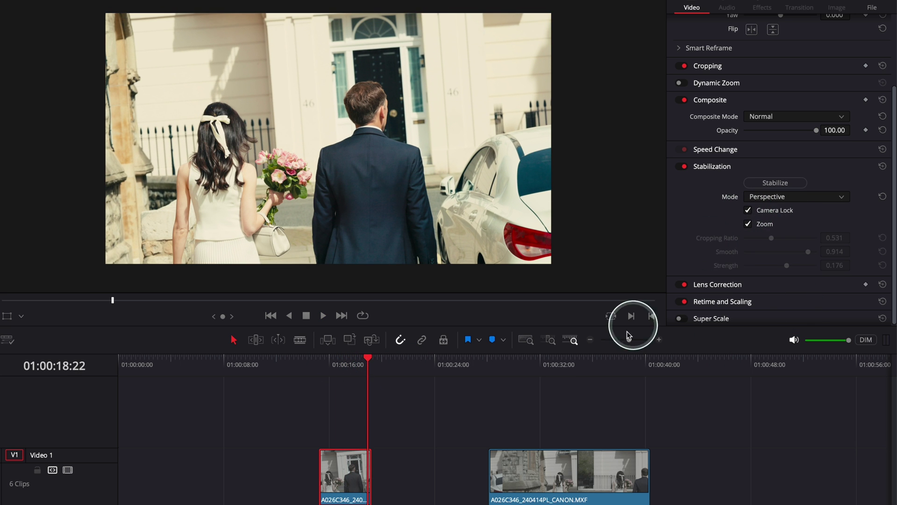
Step: Stabilize the clip with Camera Lock on and play back the camera-locked result
{"action": "left_click", "coordinate": [335, 386]}
{"action": "left_click", "coordinate": [766, 183]}
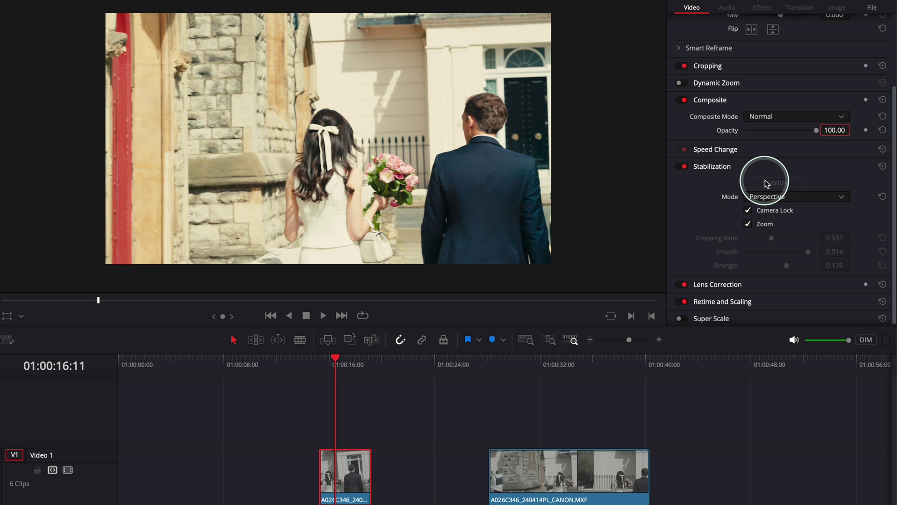
{"action": "left_click", "coordinate": [328, 359]}
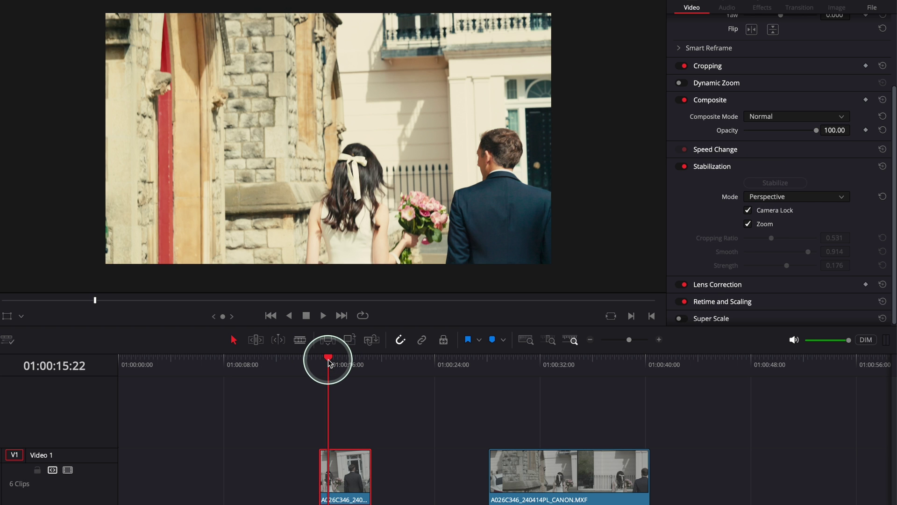
{"action": "key", "text": "space"}
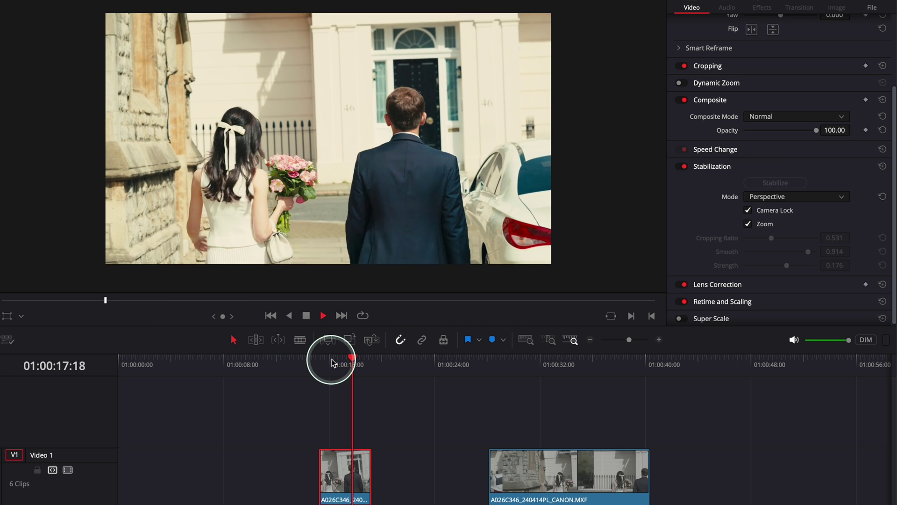
{"action": "key", "text": "space"}
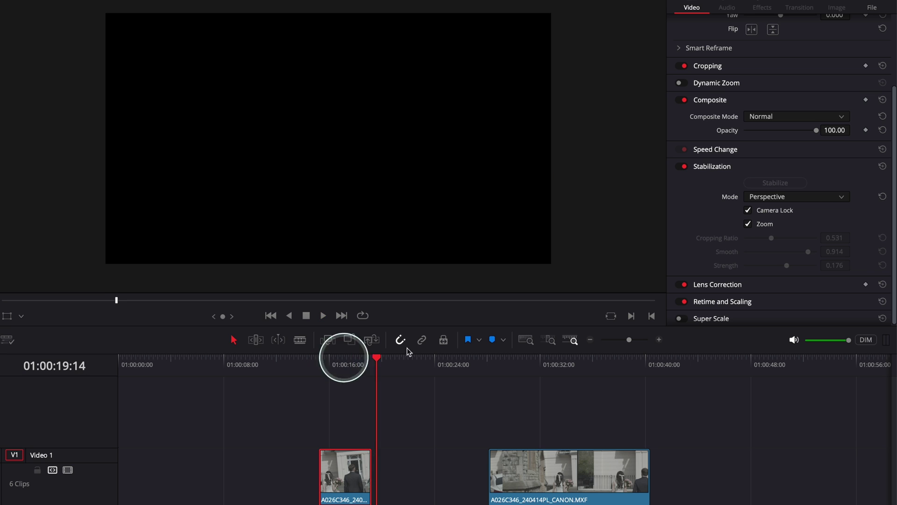
{"action": "left_click", "coordinate": [349, 360]}
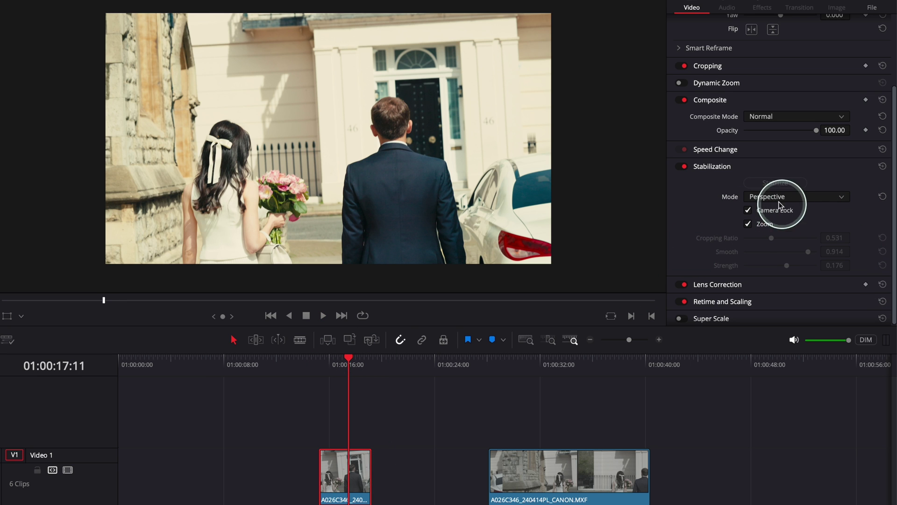
Step: Turn Camera Lock off, set Strength 0.618 and Cropping Ratio 0.410, re-stabilize and review
{"action": "left_click", "coordinate": [747, 210]}
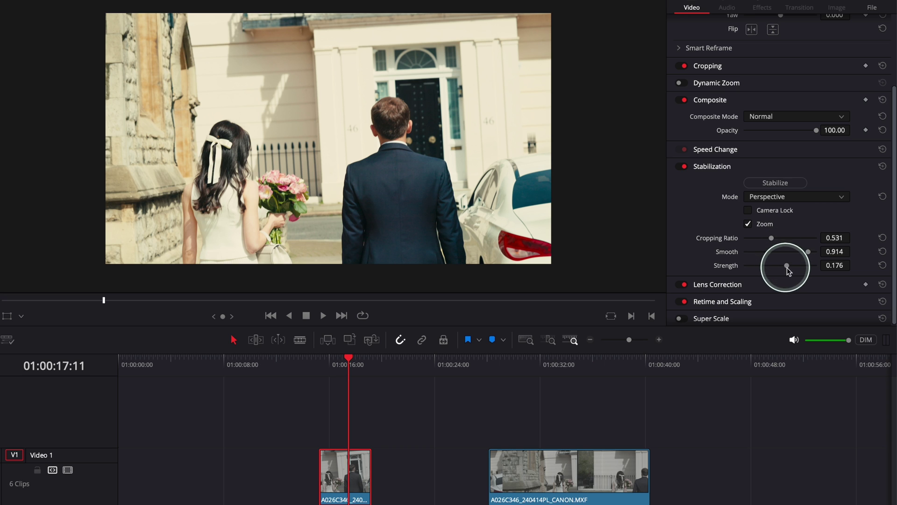
{"action": "left_click_drag", "start_coordinate": [788, 265], "coordinate": [799, 266]}
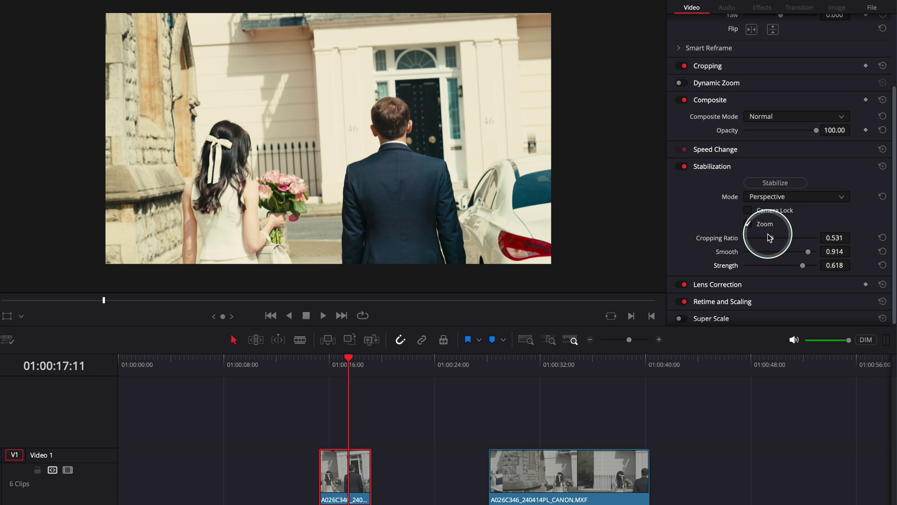
{"action": "left_click_drag", "start_coordinate": [772, 238], "coordinate": [768, 240]}
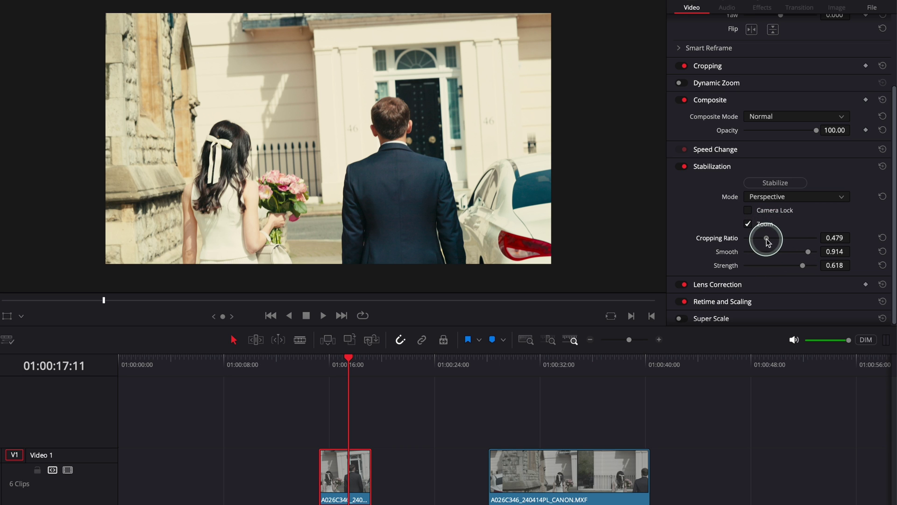
{"action": "left_click", "coordinate": [771, 183]}
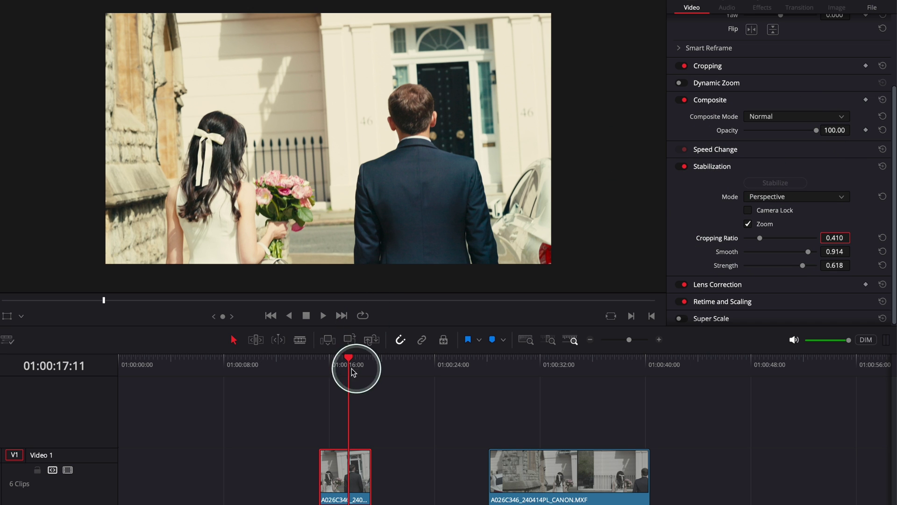
{"action": "left_click", "coordinate": [331, 363]}
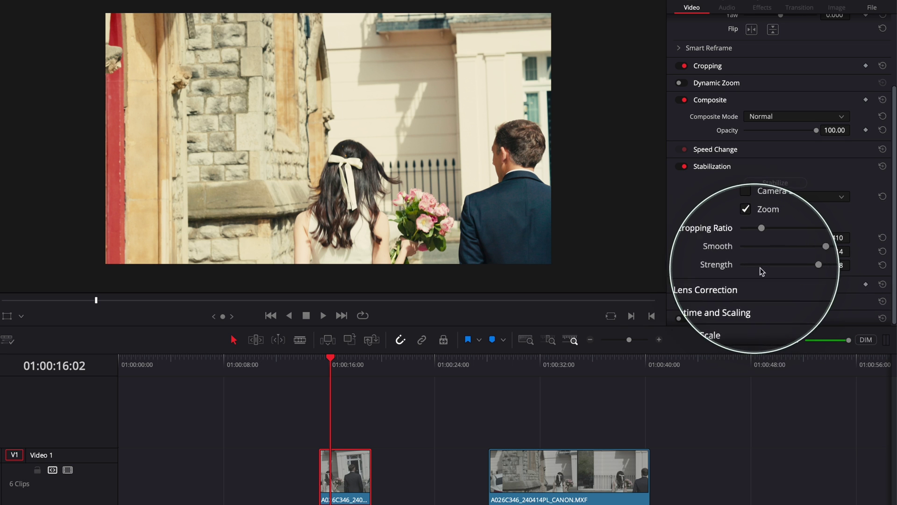
{"action": "key", "text": "space"}
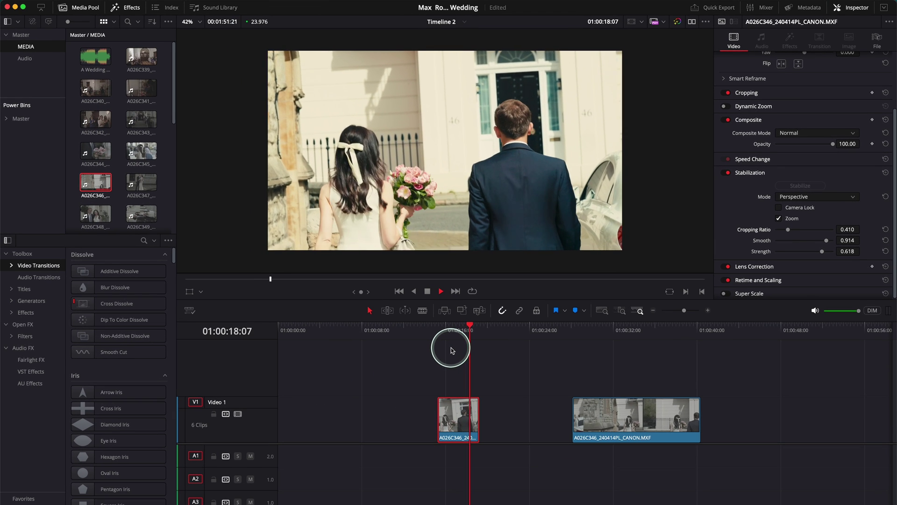
{"action": "left_click", "coordinate": [454, 336]}
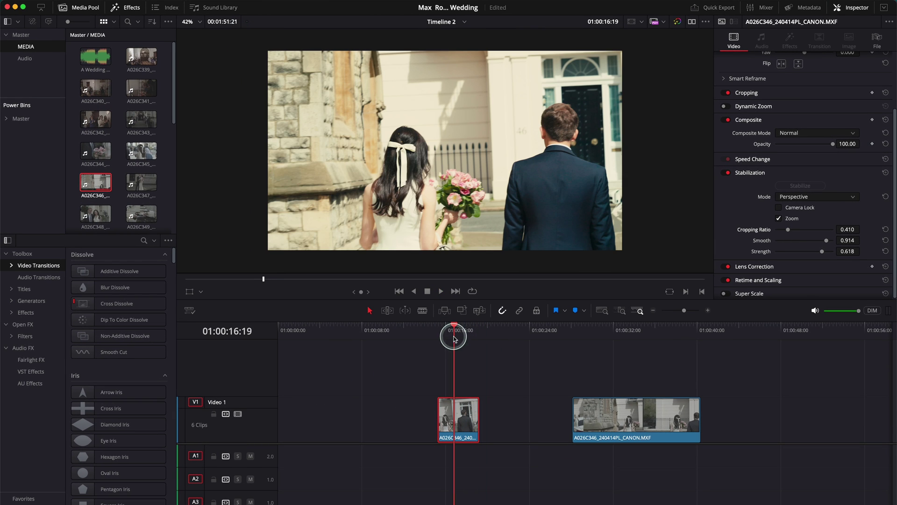
{"action": "key", "text": "Right"}
{"action": "key", "text": "Right"}
{"action": "key", "text": "Right"}
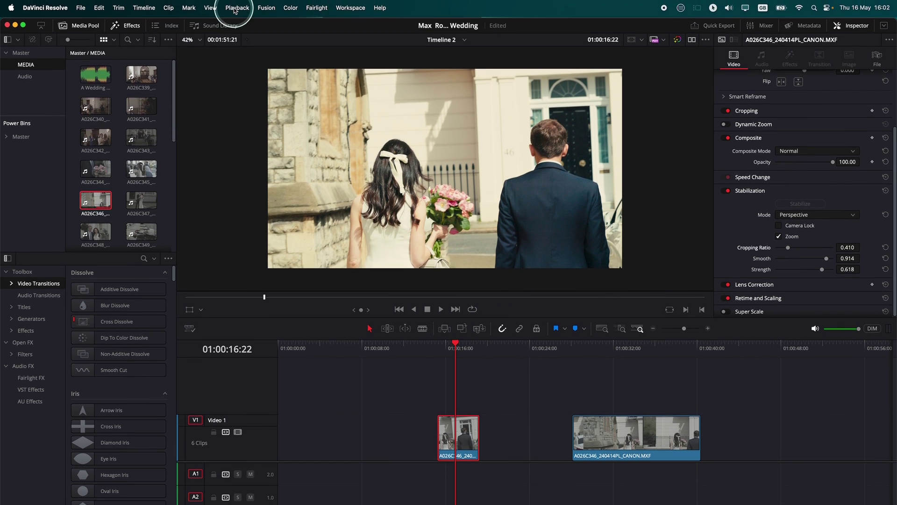
Step: Switch Render Cache to Smart, then set it back to None
{"action": "left_click", "coordinate": [236, 9]}
{"action": "mouse_move", "coordinate": [240, 65]}
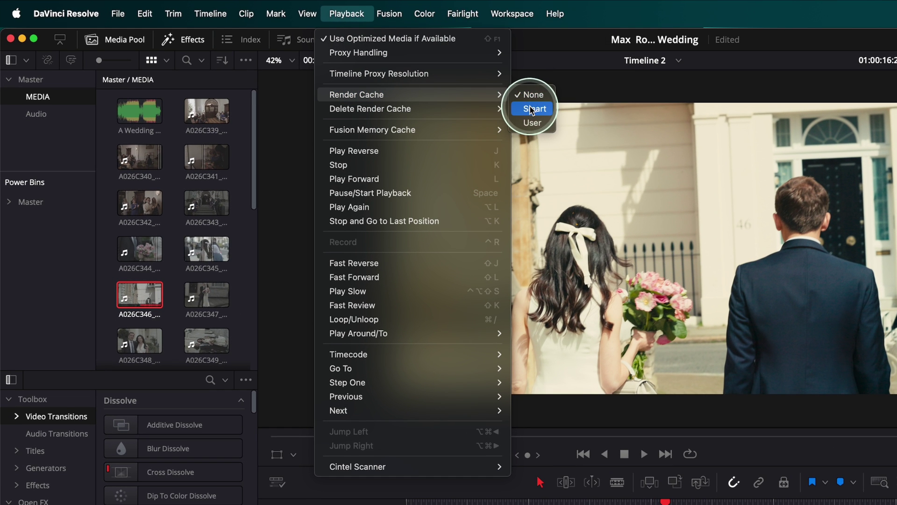
{"action": "left_click", "coordinate": [531, 108]}
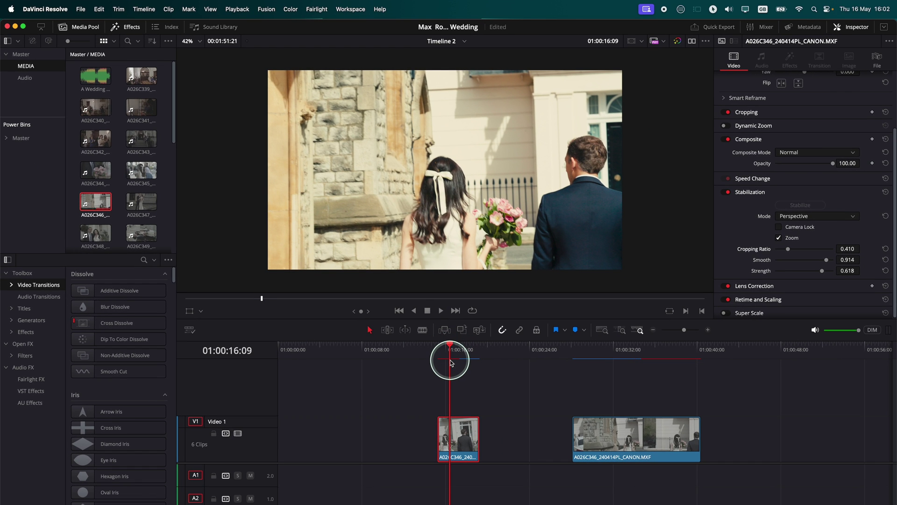
{"action": "left_click", "coordinate": [231, 10]}
{"action": "mouse_move", "coordinate": [267, 64]}
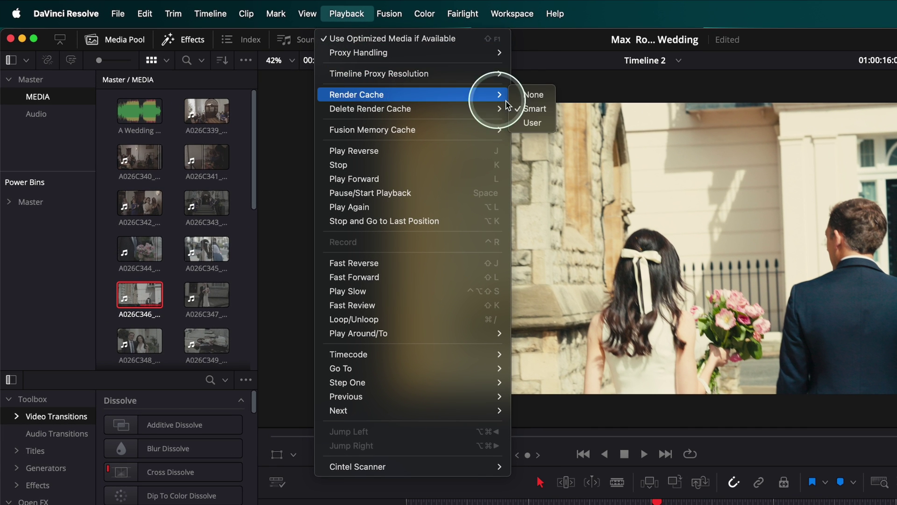
{"action": "left_click", "coordinate": [542, 97]}
Step: Delete the render cache for the selected clip and confirm the deletion
{"action": "left_click", "coordinate": [346, 13]}
{"action": "mouse_move", "coordinate": [359, 97]}
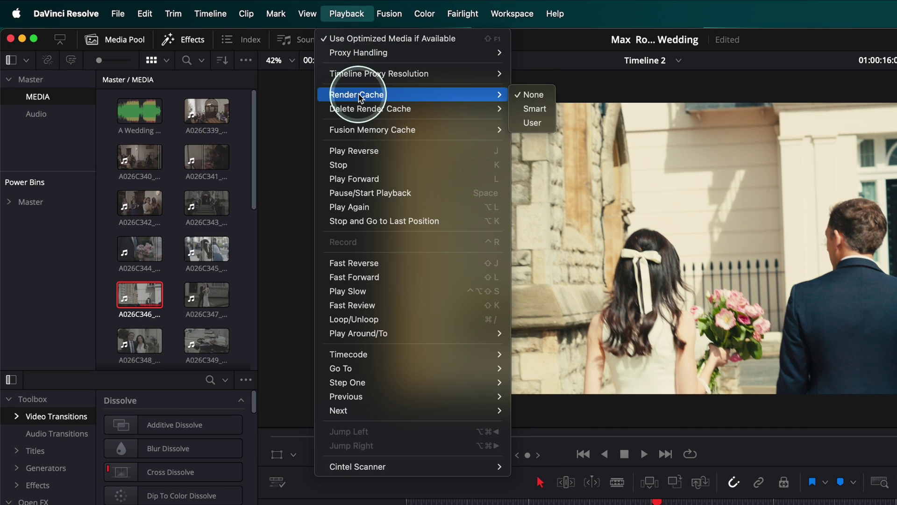
{"action": "mouse_move", "coordinate": [454, 110]}
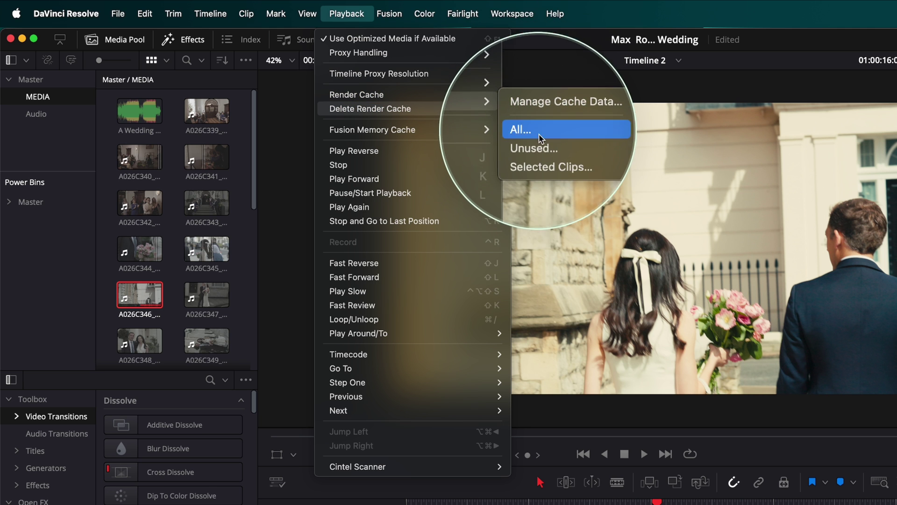
{"action": "left_click", "coordinate": [547, 164]}
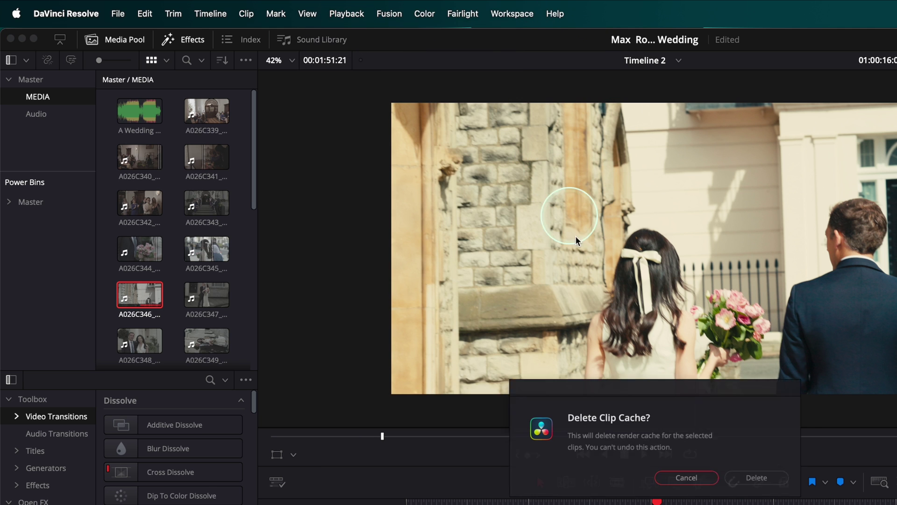
{"action": "left_click", "coordinate": [767, 479]}
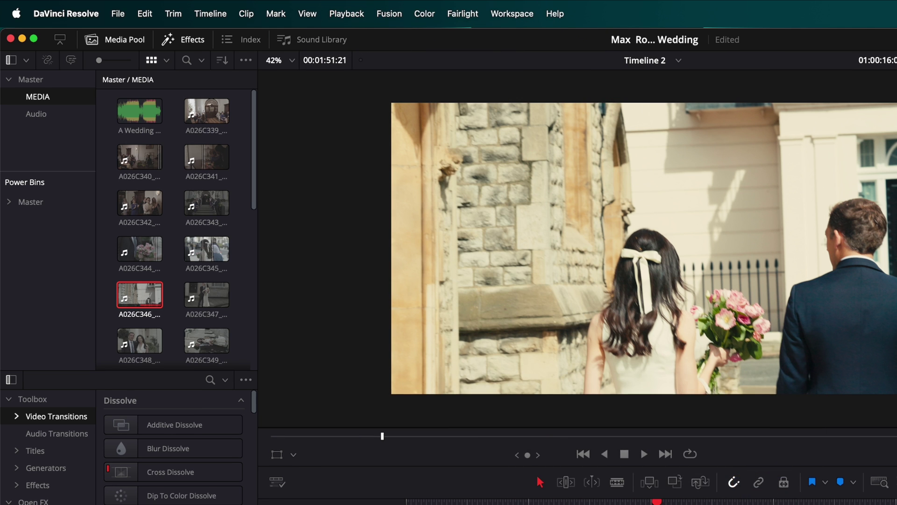
{"action": "left_click", "coordinate": [658, 503]}
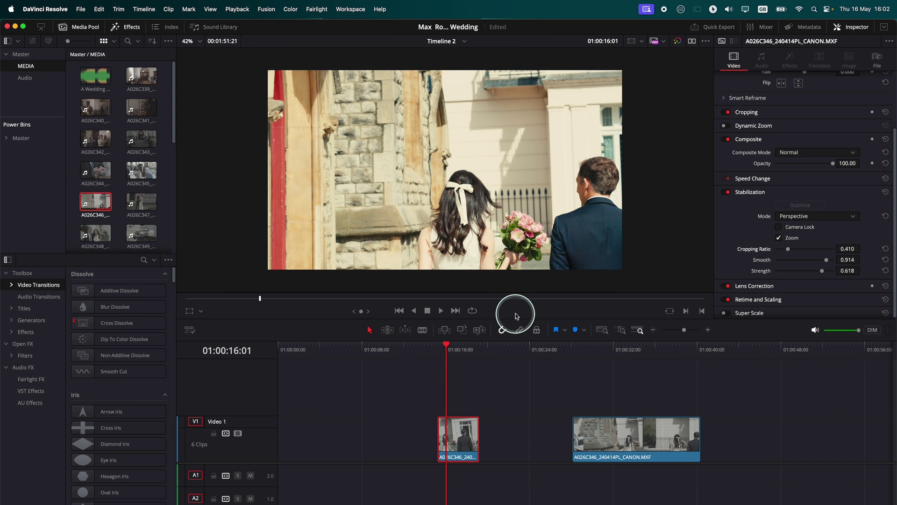
Step: Play back the stabilized clip, then move the playhead back to 01:00:17:02
{"action": "key", "text": "space"}
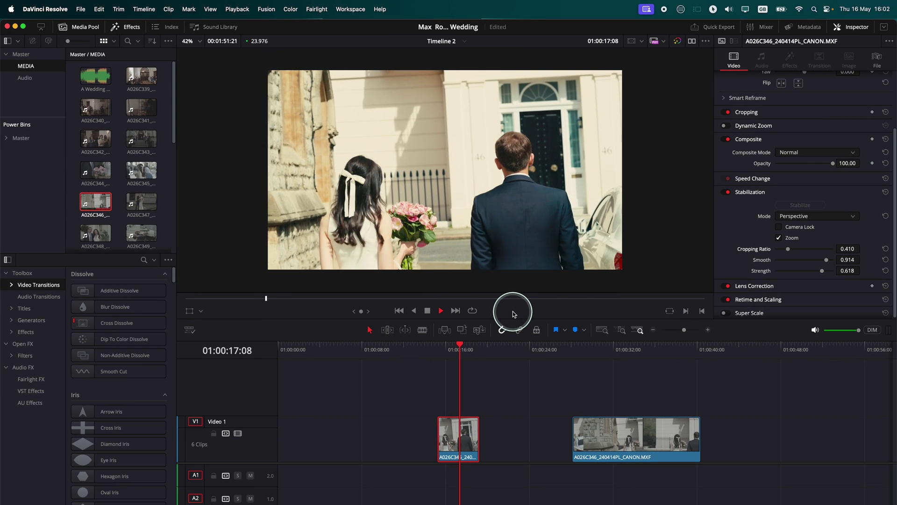
{"action": "left_click", "coordinate": [440, 346]}
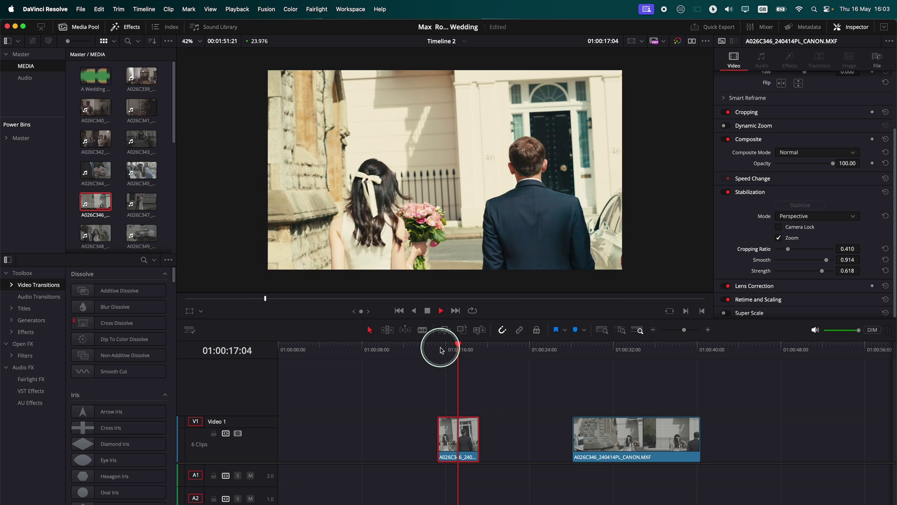
{"action": "key", "text": "space"}
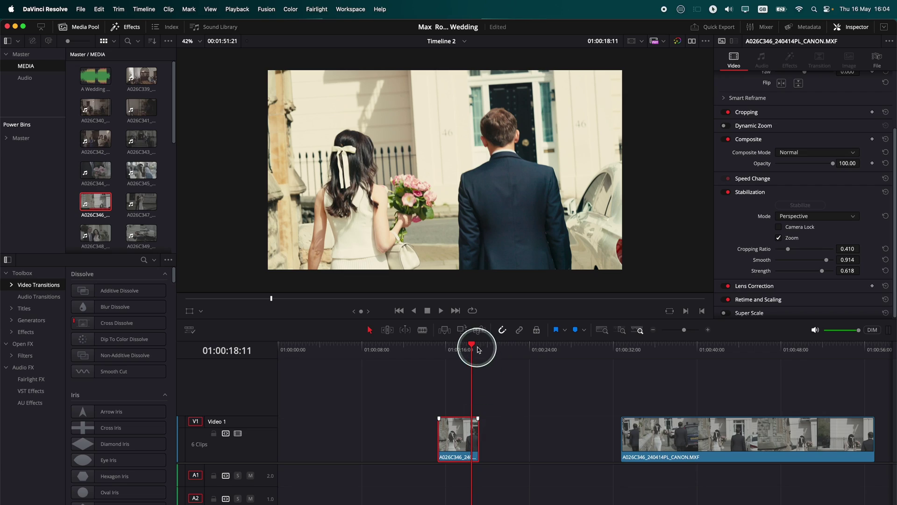
{"action": "left_click_drag", "start_coordinate": [478, 350], "coordinate": [458, 349]}
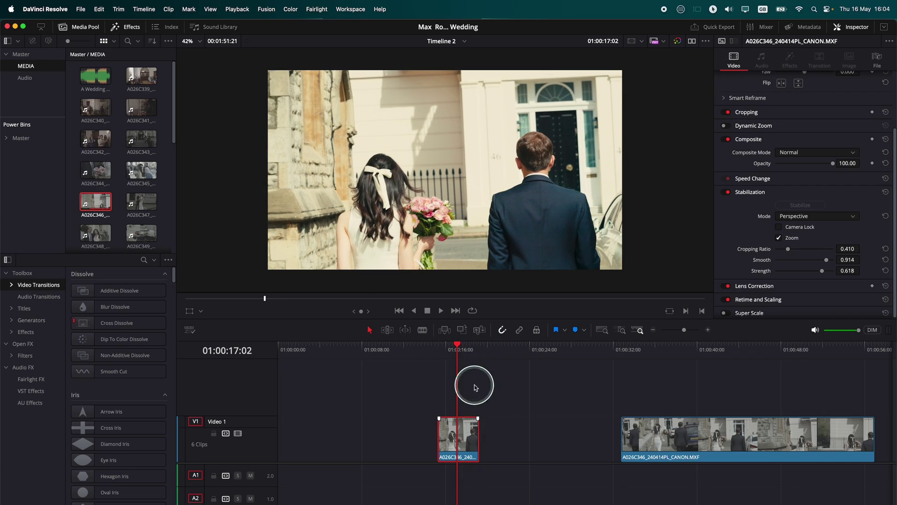
Step: Split the clip at the playhead and drop an Edge Wipe transition onto the cut
{"action": "key", "text": "b"}
{"action": "key", "text": "super+b"}
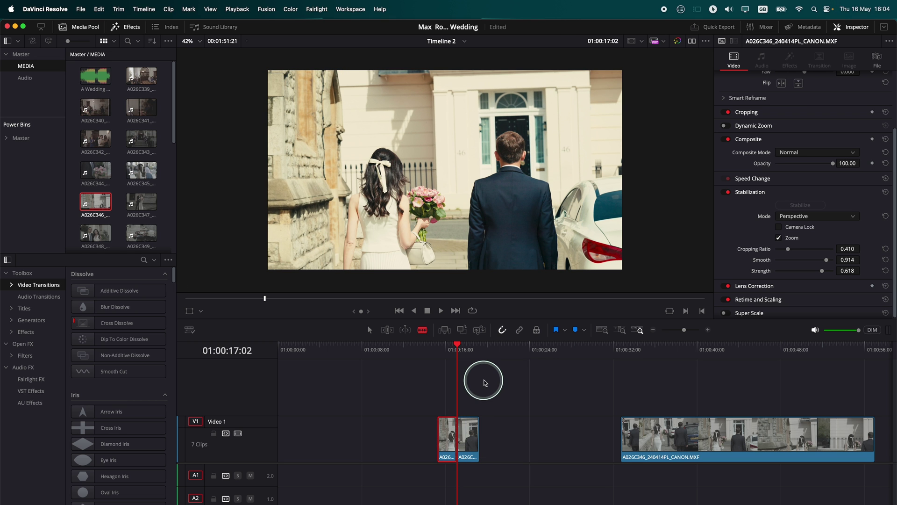
{"action": "key", "text": "super+equal"}
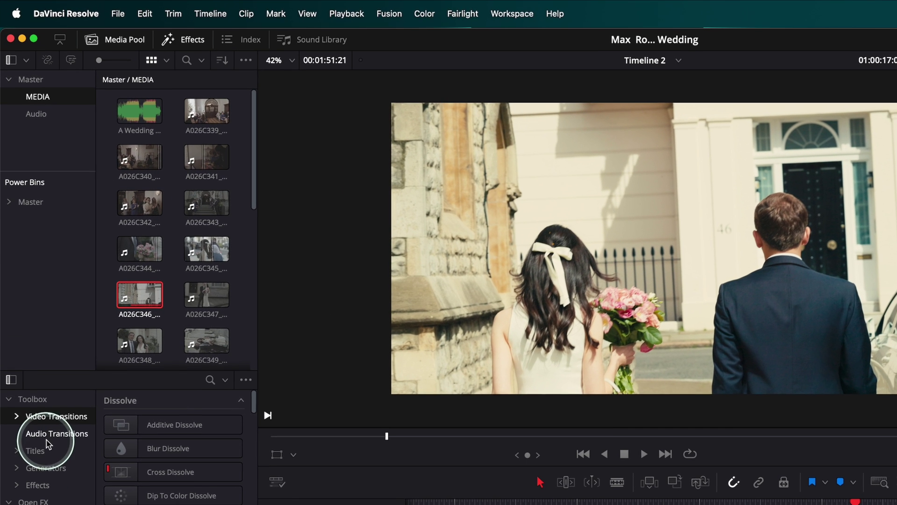
{"action": "left_click", "coordinate": [211, 379]}
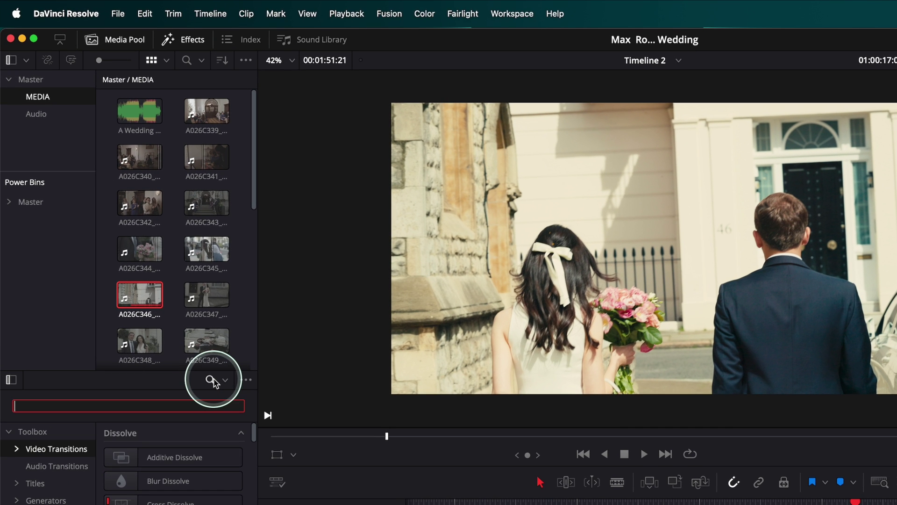
{"action": "type", "text": "edge"}
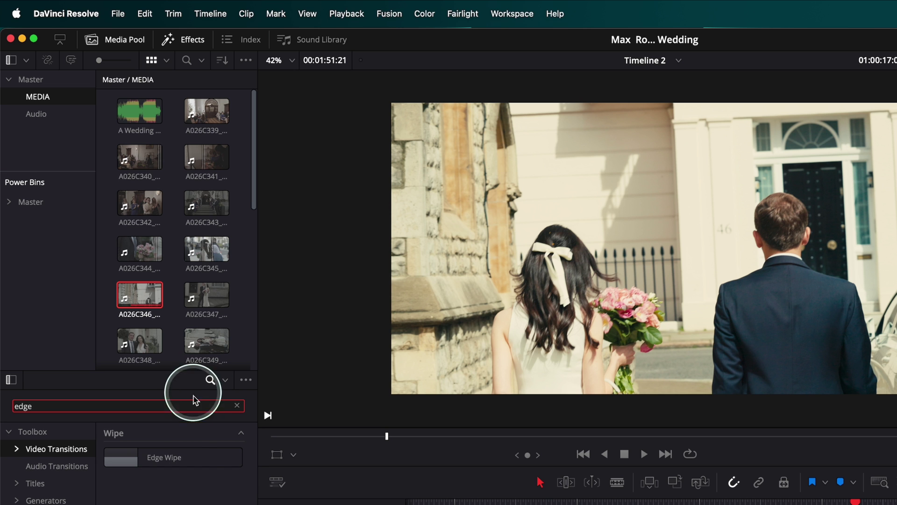
{"action": "left_click", "coordinate": [198, 456]}
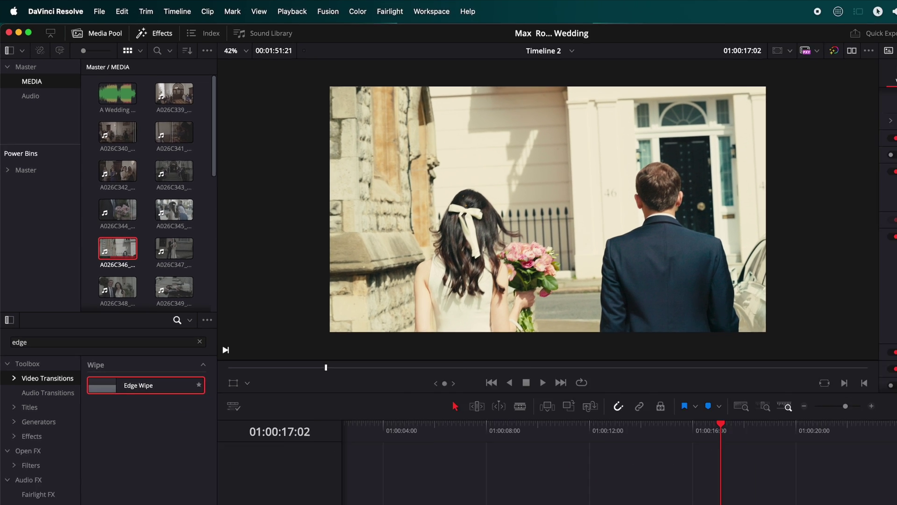
{"action": "left_click_drag", "start_coordinate": [140, 385], "coordinate": [588, 440]}
Step: Give the Edge Wipe 1.5 s duration, Angle 90, a black Border of 15, and Ease In & Out
{"action": "left_click", "coordinate": [825, 57]}
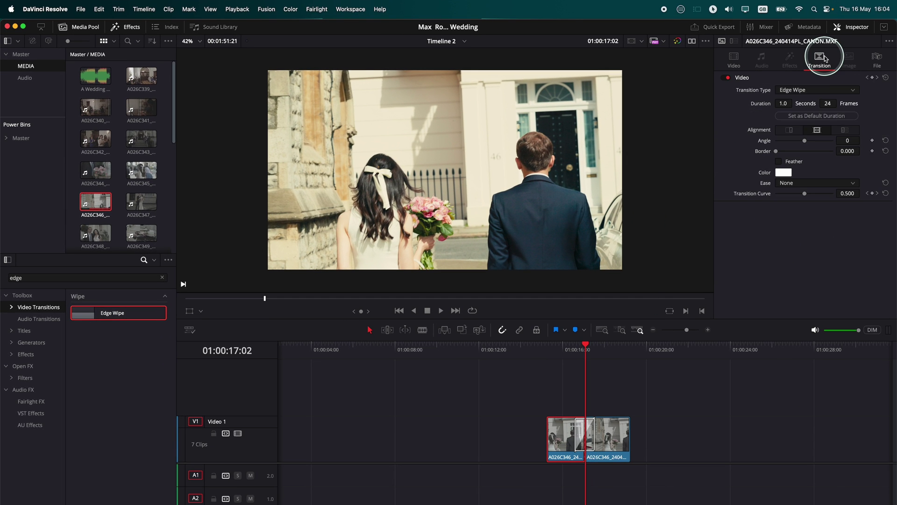
{"action": "left_click", "coordinate": [785, 104]}
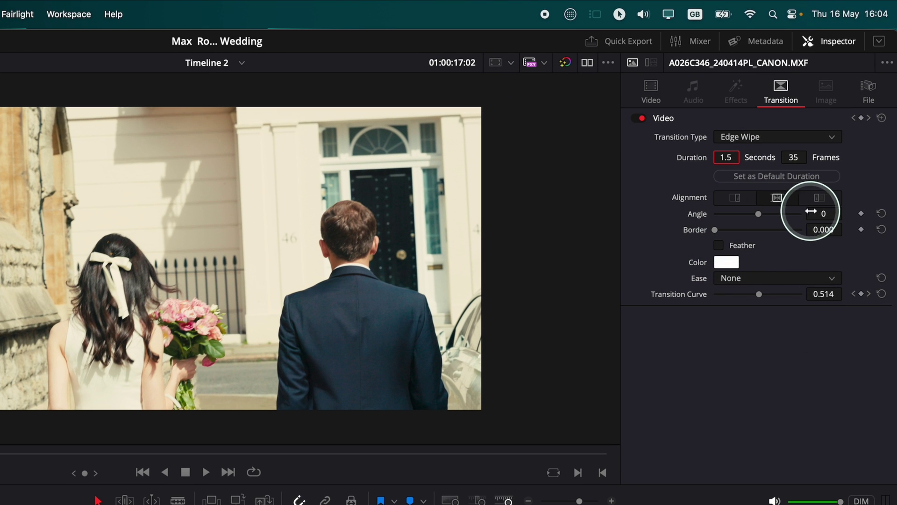
{"action": "left_click", "coordinate": [824, 213]}
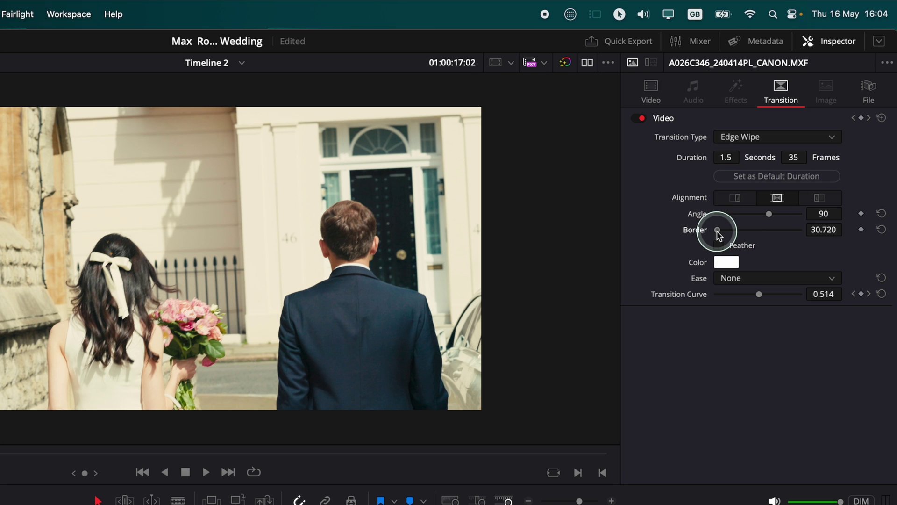
{"action": "left_click", "coordinate": [822, 229]}
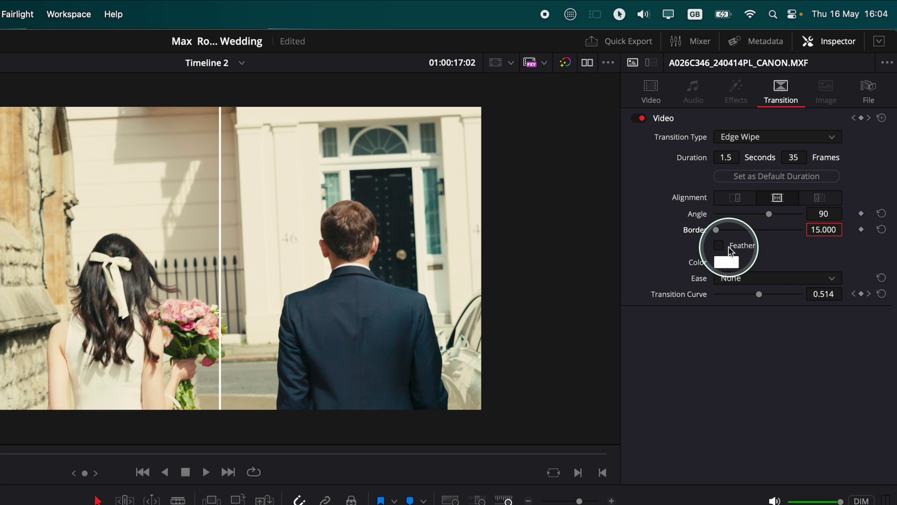
{"action": "left_click", "coordinate": [725, 262]}
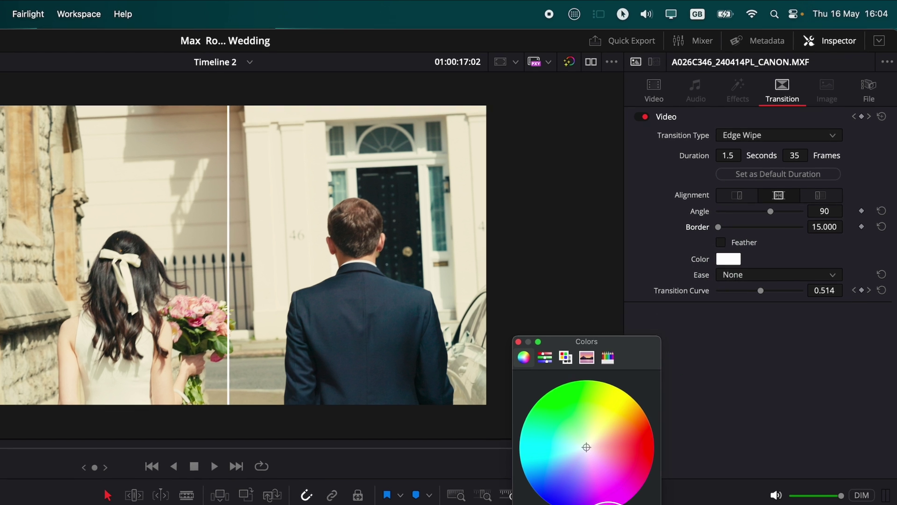
{"action": "left_click_drag", "start_coordinate": [749, 355], "coordinate": [747, 361]}
{"action": "left_click", "coordinate": [720, 388]}
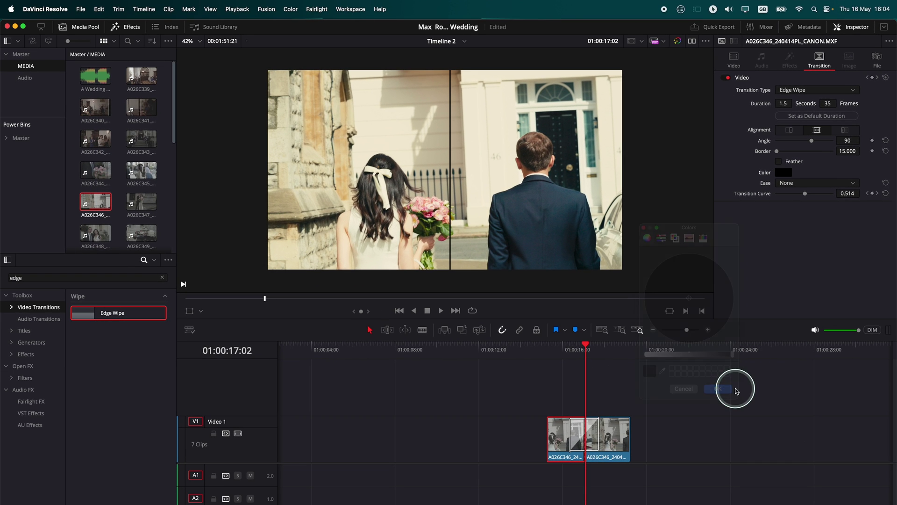
{"action": "left_click", "coordinate": [817, 183]}
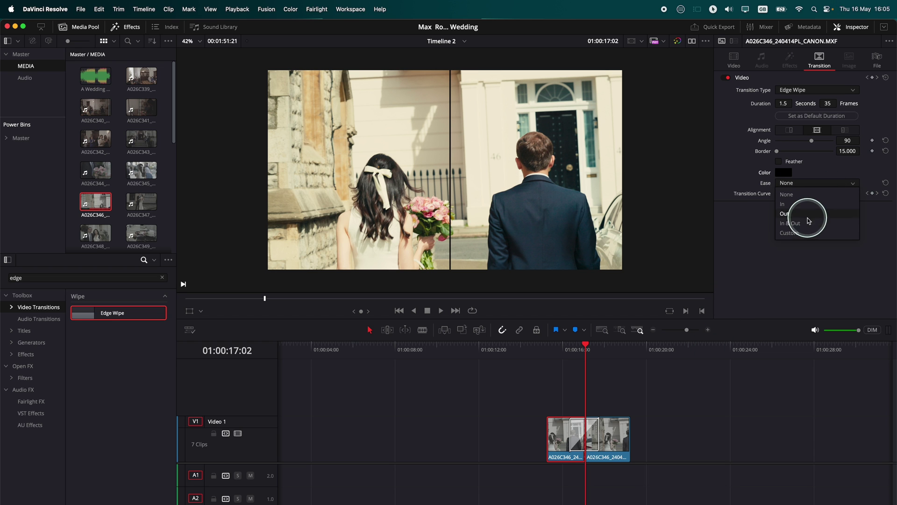
{"action": "left_click", "coordinate": [803, 222]}
Step: Turn off Stabilization in the Inspector's Video settings for the first half of the split clip
{"action": "left_click", "coordinate": [556, 350]}
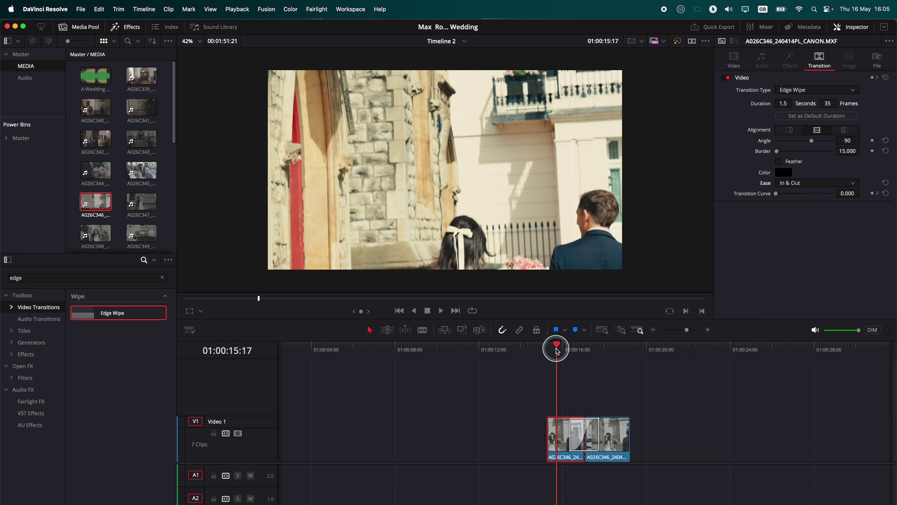
{"action": "left_click", "coordinate": [547, 350]}
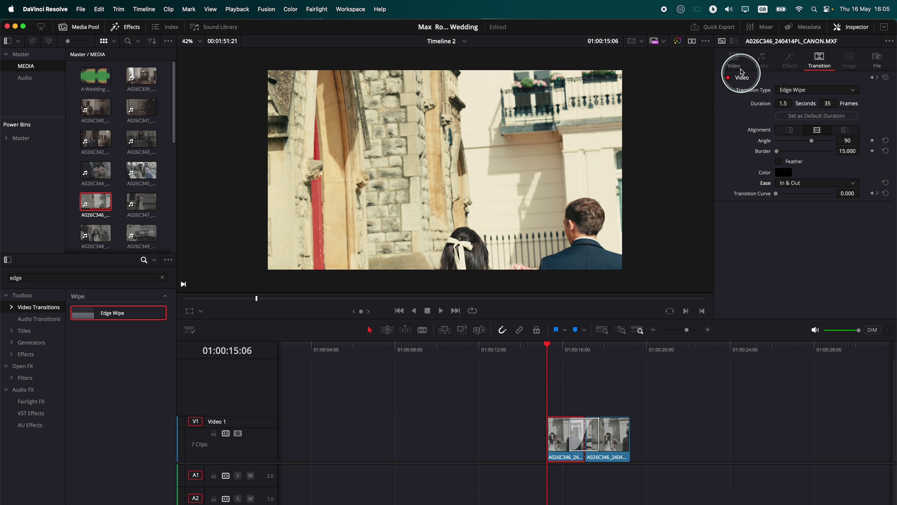
{"action": "left_click", "coordinate": [734, 59]}
{"action": "scroll", "coordinate": [741, 201], "scroll_direction": "down", "scroll_amount": 1}
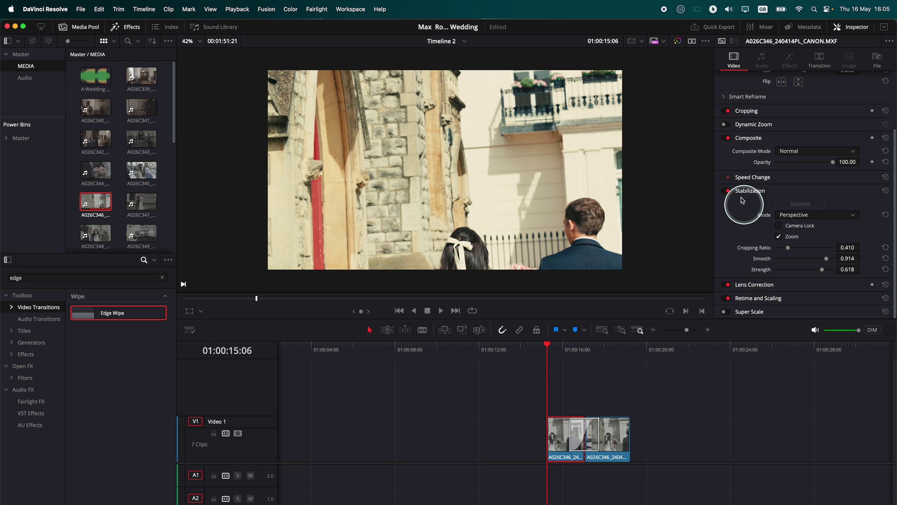
{"action": "left_click", "coordinate": [727, 191]}
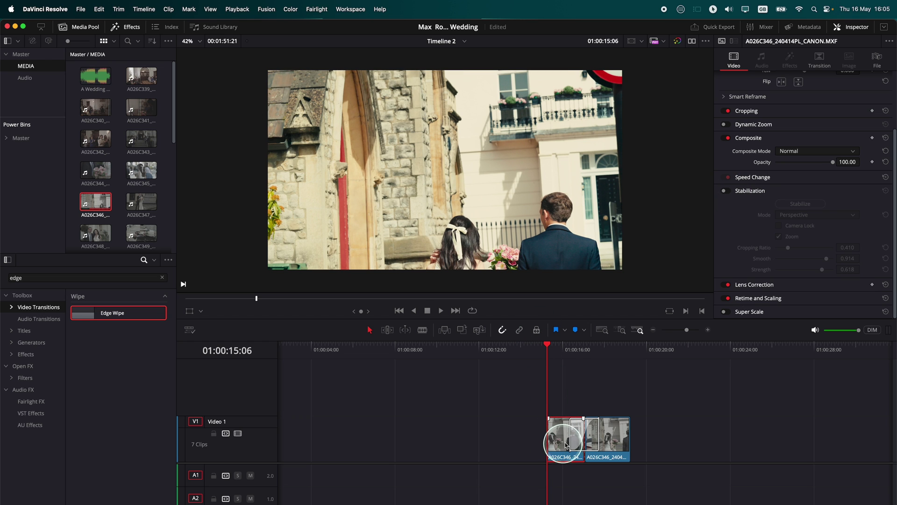
Step: Compare the second half's stabilization settings with the first half, then play back the split
{"action": "left_click", "coordinate": [613, 432]}
{"action": "left_click", "coordinate": [557, 434]}
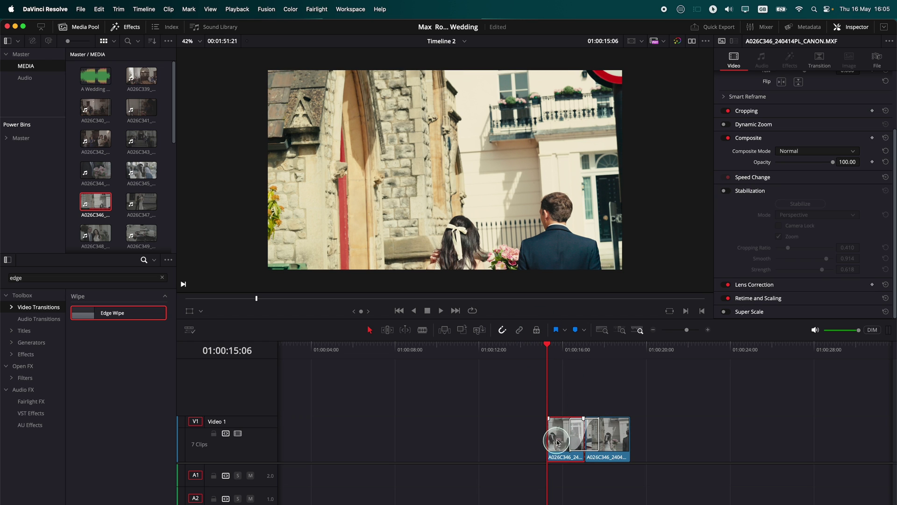
{"action": "key", "text": "space"}
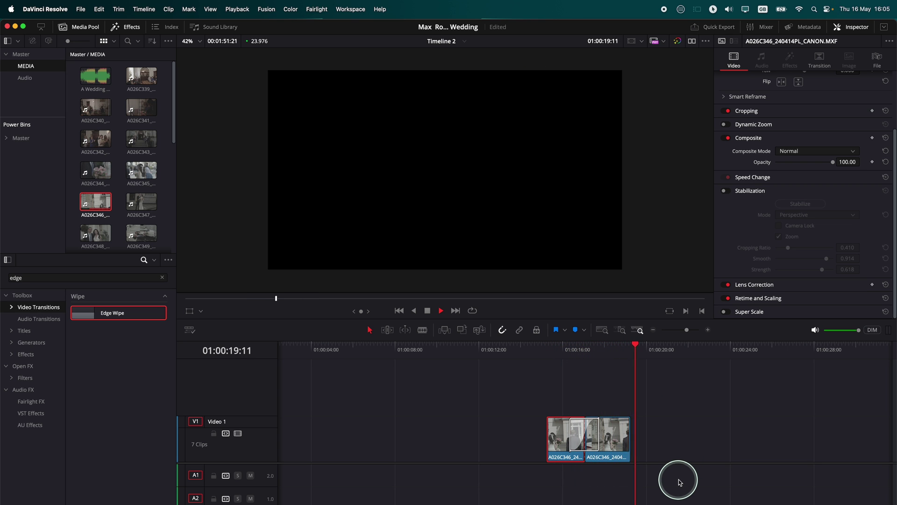
Step: Extend the second half's end slightly and replay the transition from about 01:00:15
{"action": "key", "text": "space"}
{"action": "left_click_drag", "start_coordinate": [631, 436], "coordinate": [637, 443]}
{"action": "left_click", "coordinate": [551, 353]}
{"action": "key", "text": "space"}
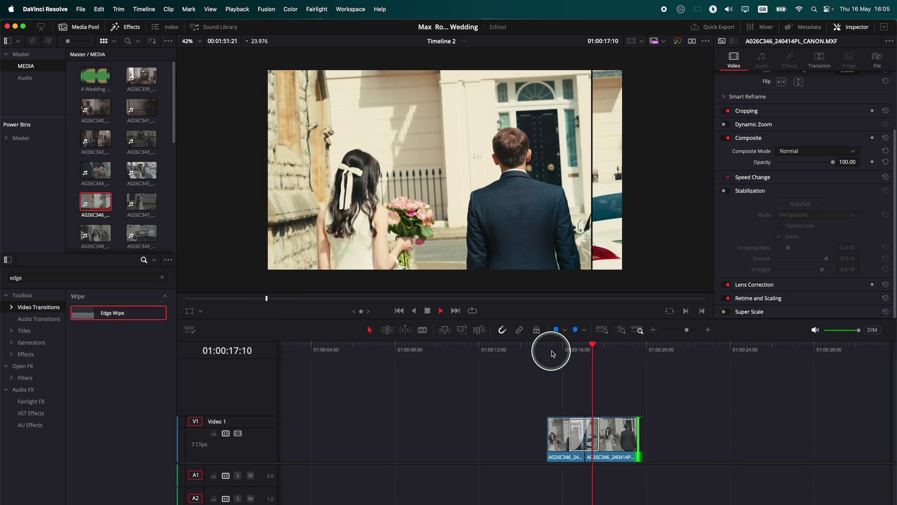
{"action": "key", "text": "space"}
Step: Shorten the Edge Wipe to 0.7 s and review it from 01:00:15:00
{"action": "left_click_drag", "start_coordinate": [569, 429], "coordinate": [579, 434]}
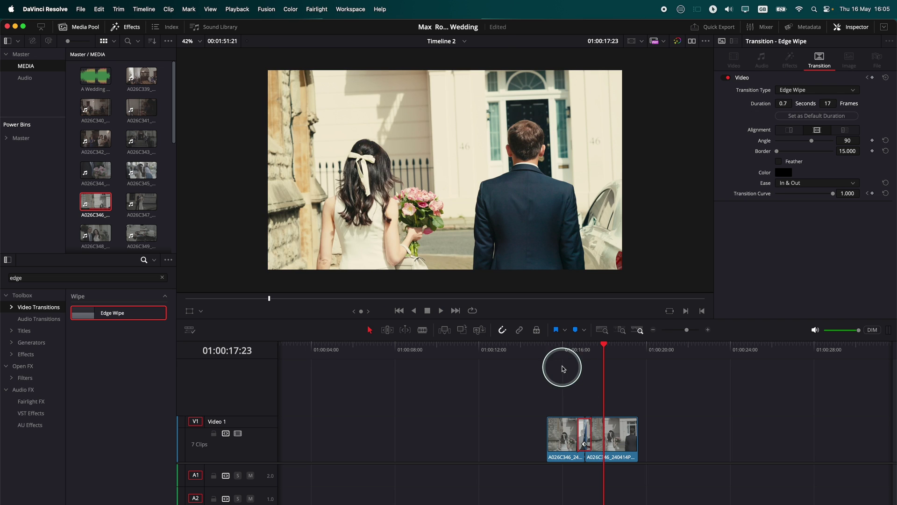
{"action": "left_click", "coordinate": [542, 350]}
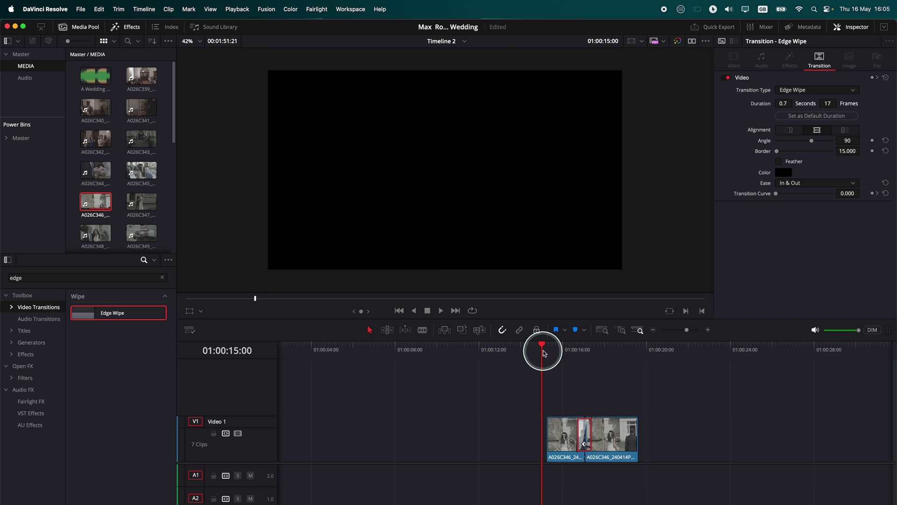
{"action": "key", "text": "space"}
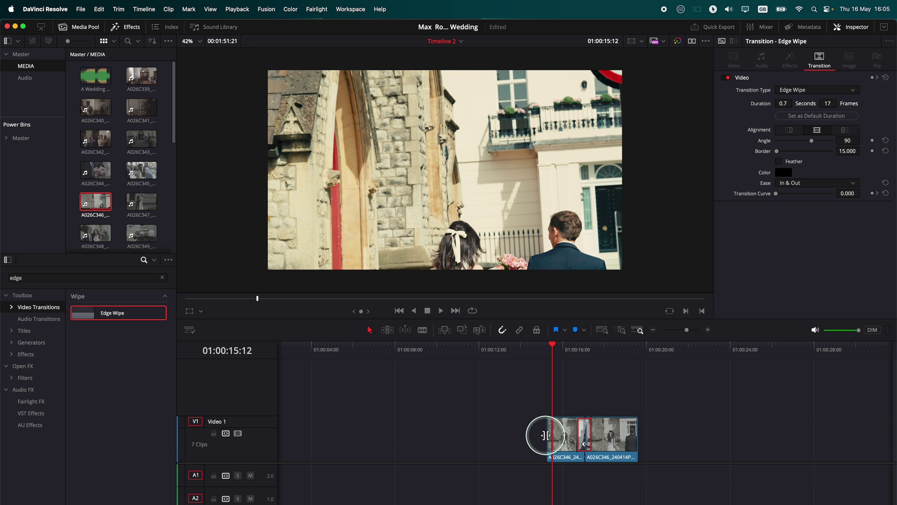
Step: Lengthen the first half at its start and the second half at its end, then scrub back to 01:00:13:20
{"action": "left_click_drag", "start_coordinate": [545, 434], "coordinate": [516, 435]}
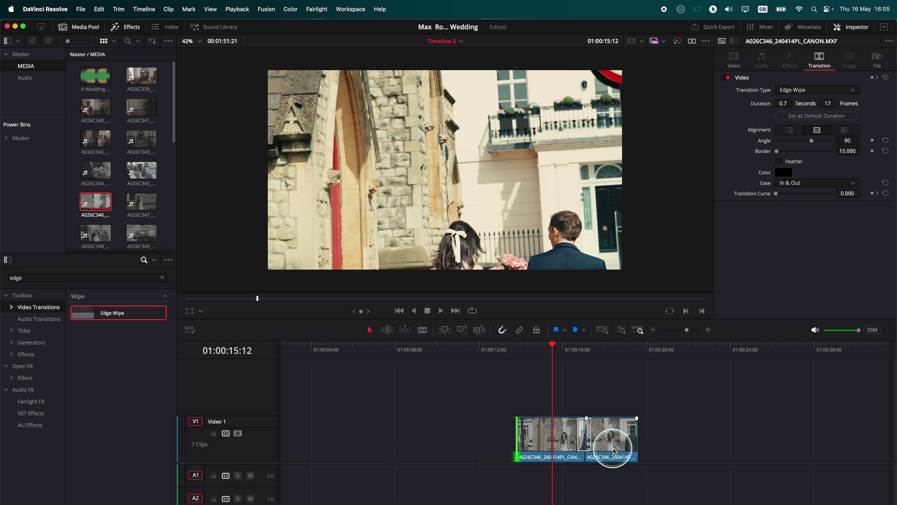
{"action": "left_click_drag", "start_coordinate": [637, 436], "coordinate": [656, 436]}
{"action": "left_click", "coordinate": [553, 350]}
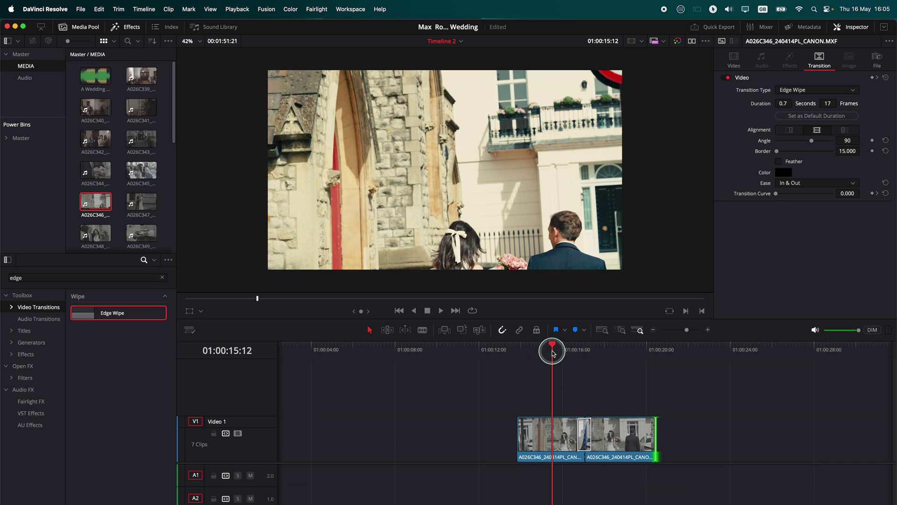
{"action": "left_click_drag", "start_coordinate": [553, 352], "coordinate": [514, 352]}
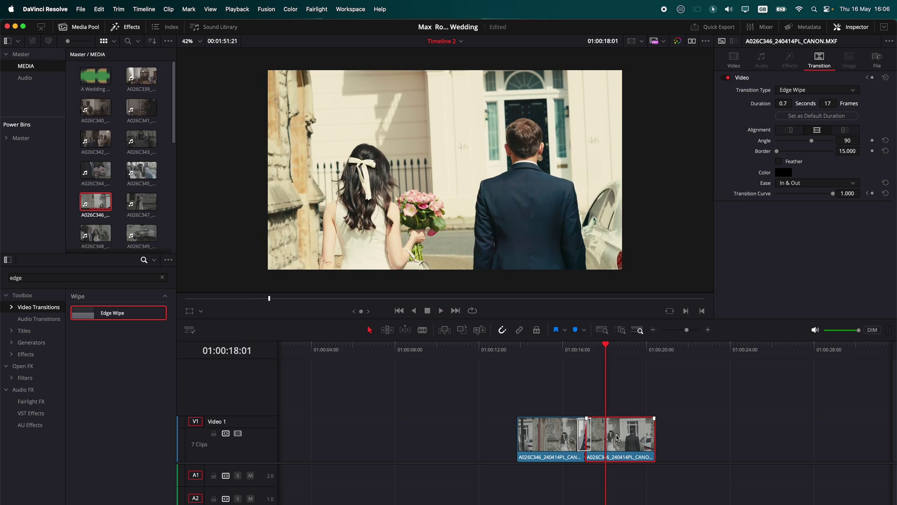
{"action": "key", "text": "super+r"}
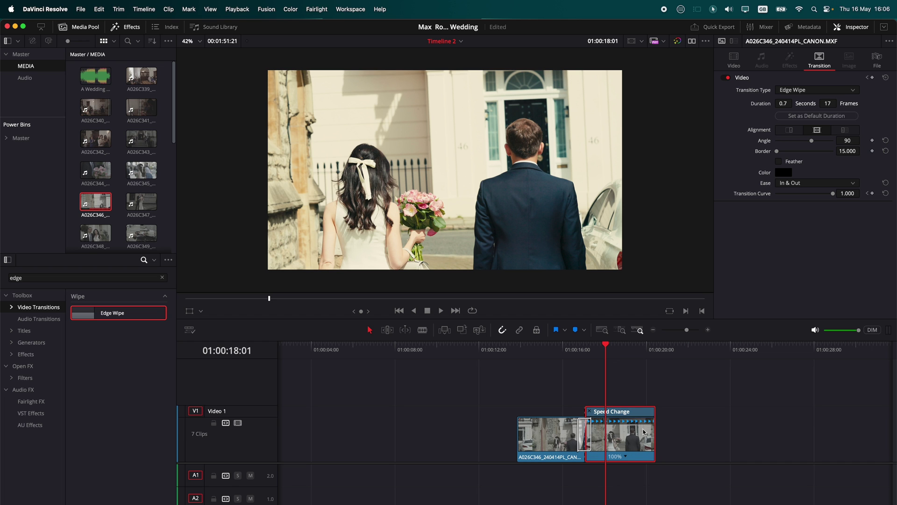
Step: Stretch the second wedding-clip piece to 40% speed, then hide the retime controls
{"action": "left_click_drag", "start_coordinate": [654, 414], "coordinate": [763, 420]}
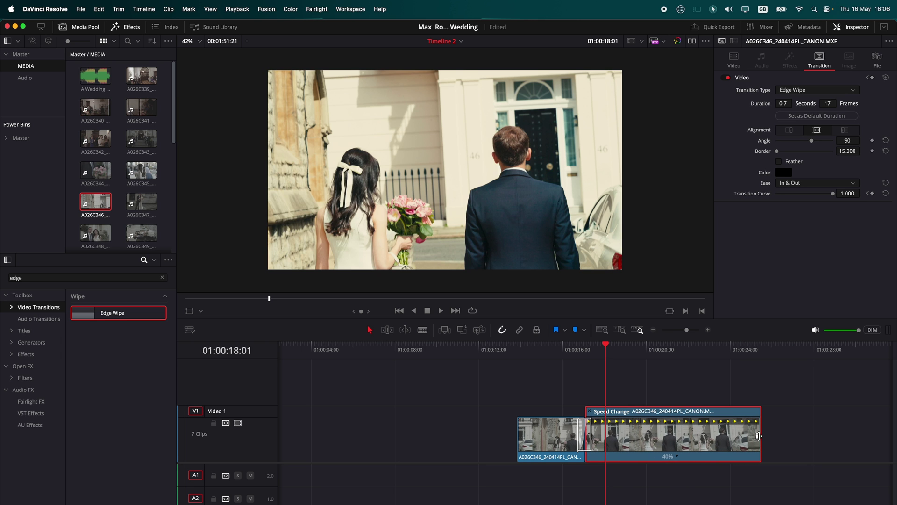
{"action": "key", "text": "super+r"}
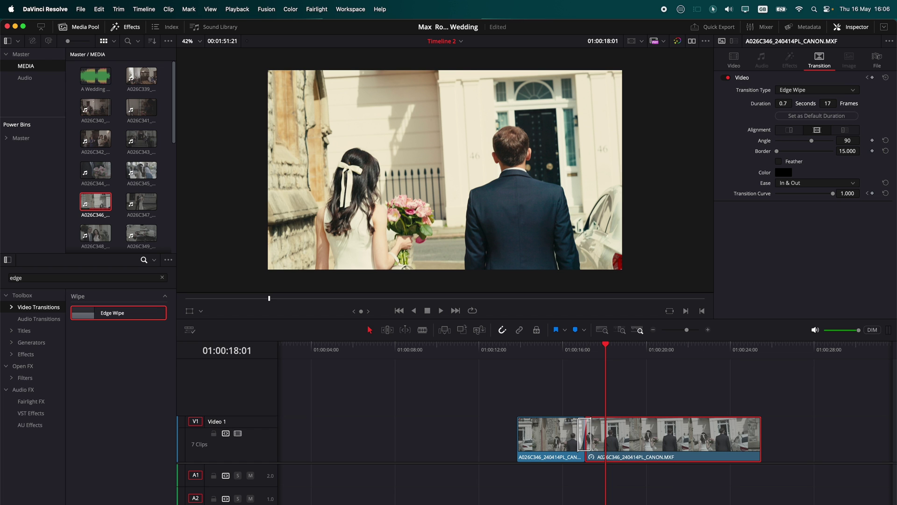
{"action": "key", "text": "shift+9"}
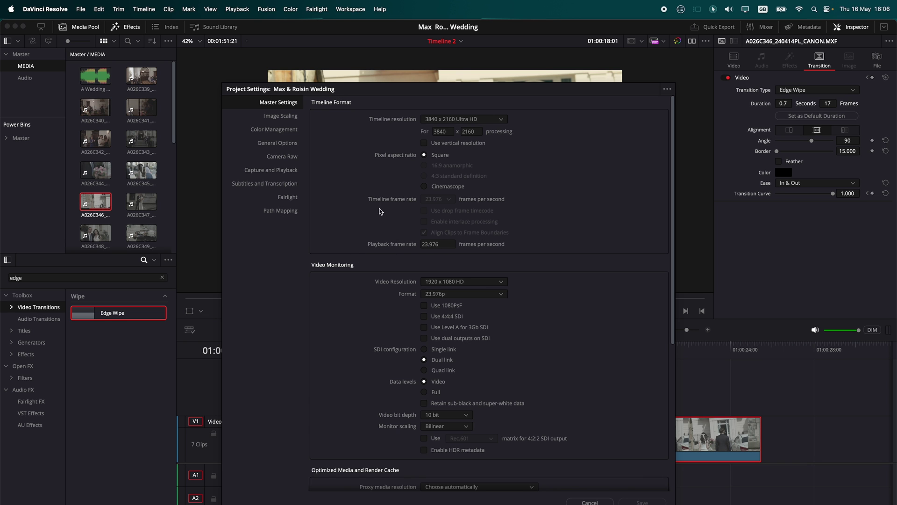
{"action": "left_click", "coordinate": [587, 502]}
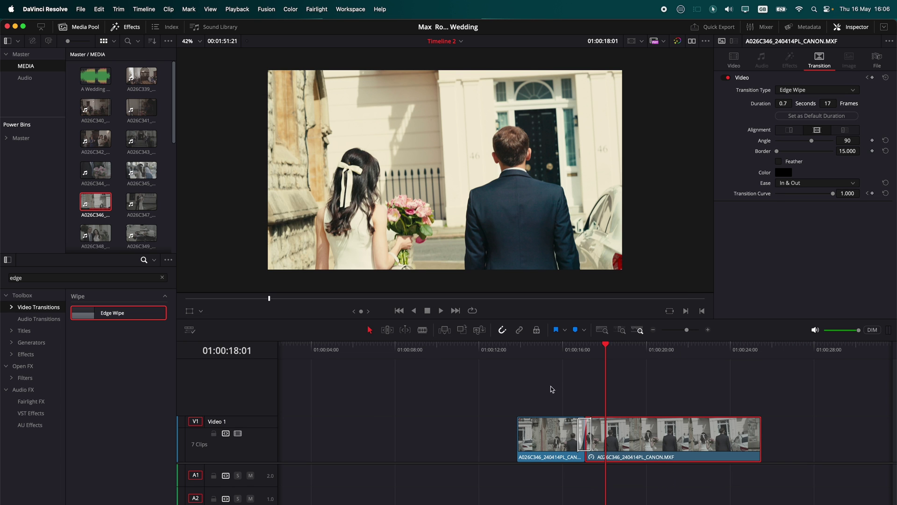
{"action": "left_click", "coordinate": [518, 346]}
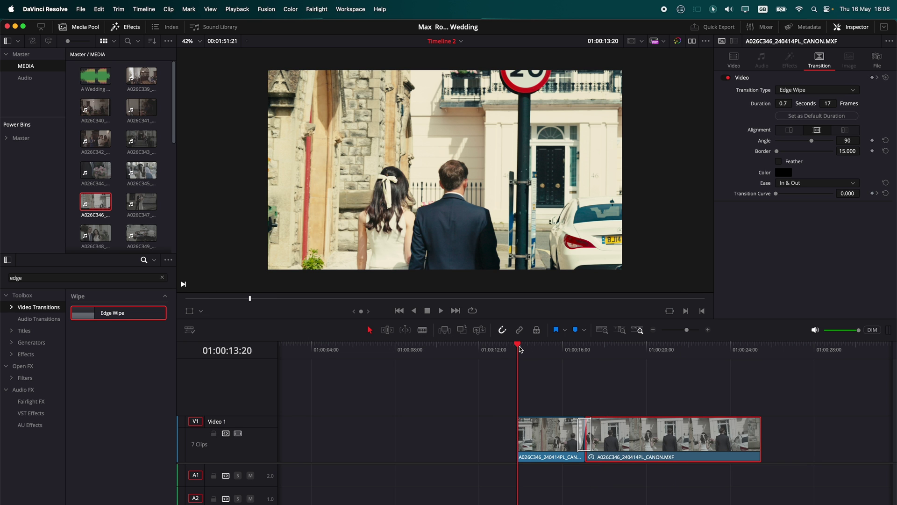
{"action": "left_click", "coordinate": [629, 348]}
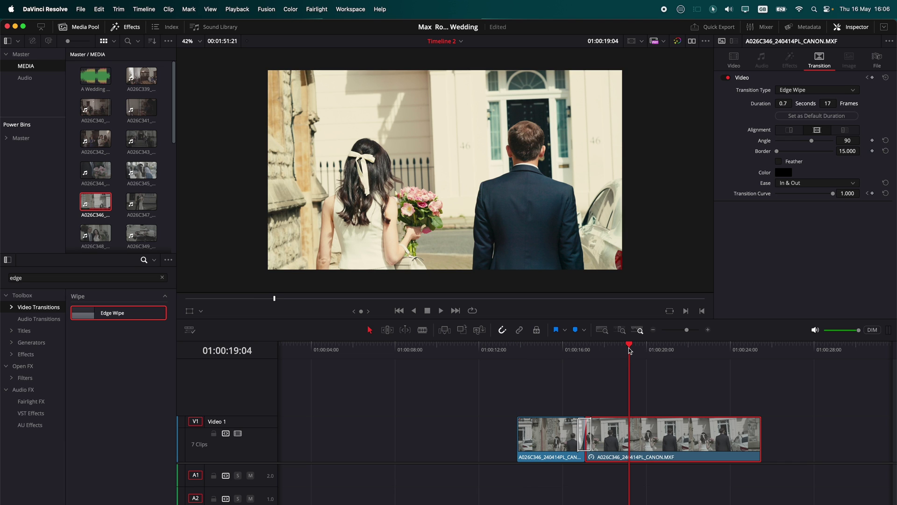